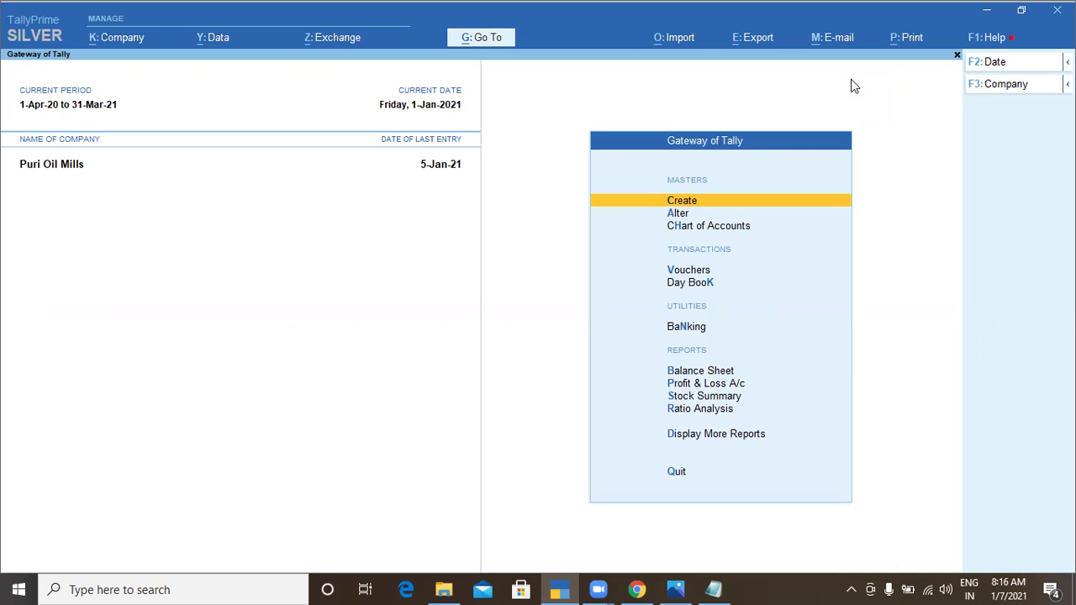
Review the items and amounts in Fortune Oil Mill's purchase voucher no. 2 from the Day Book.
key("k")
key("Down")
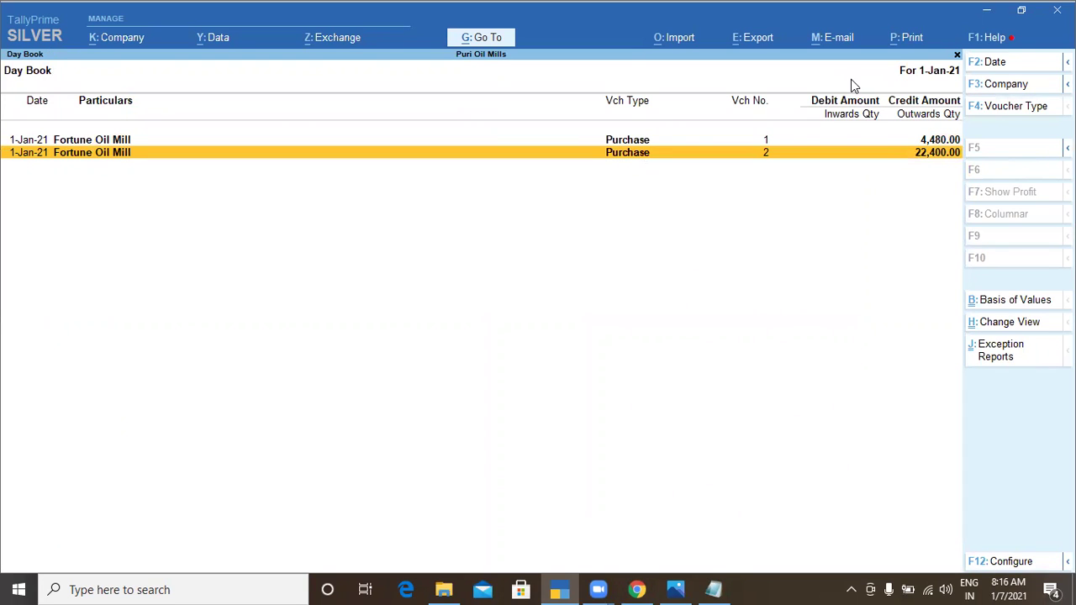
key("Return")
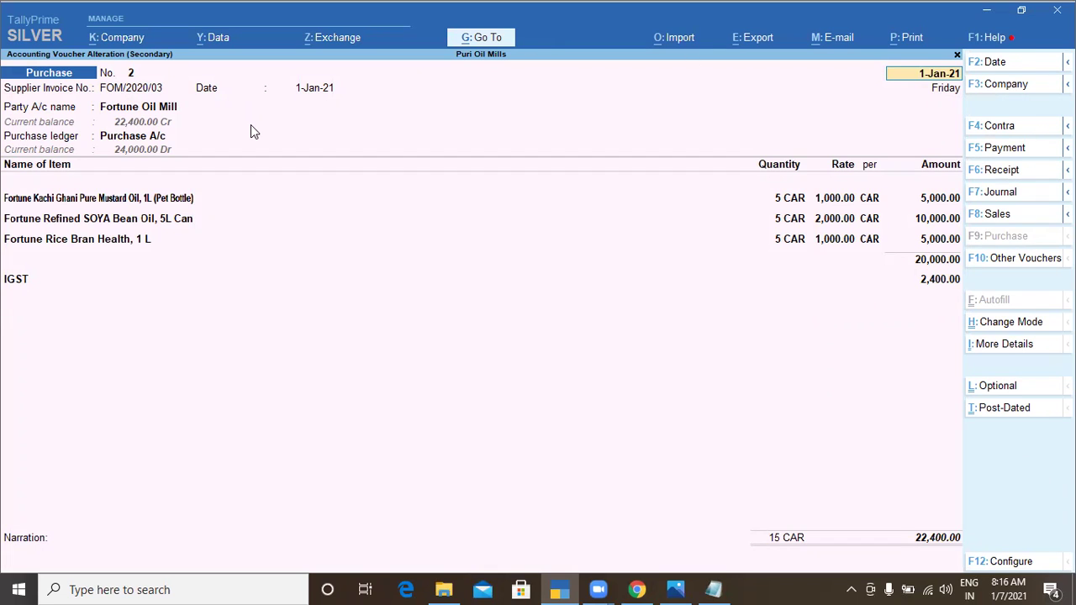
left_click(139, 241)
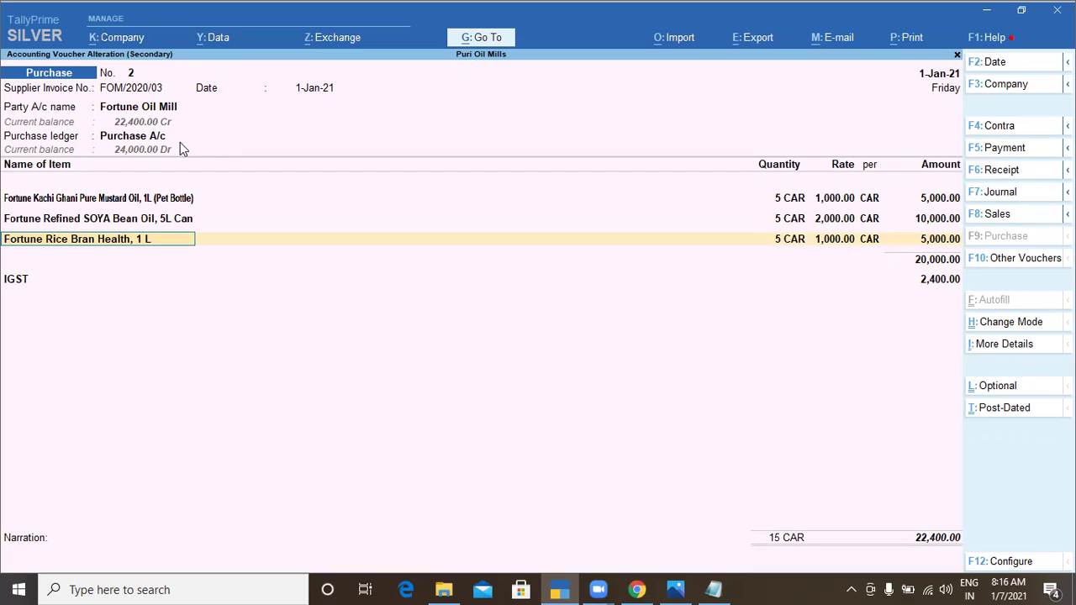
key("Escape")
key("Escape")
key("Return")
key("Escape")
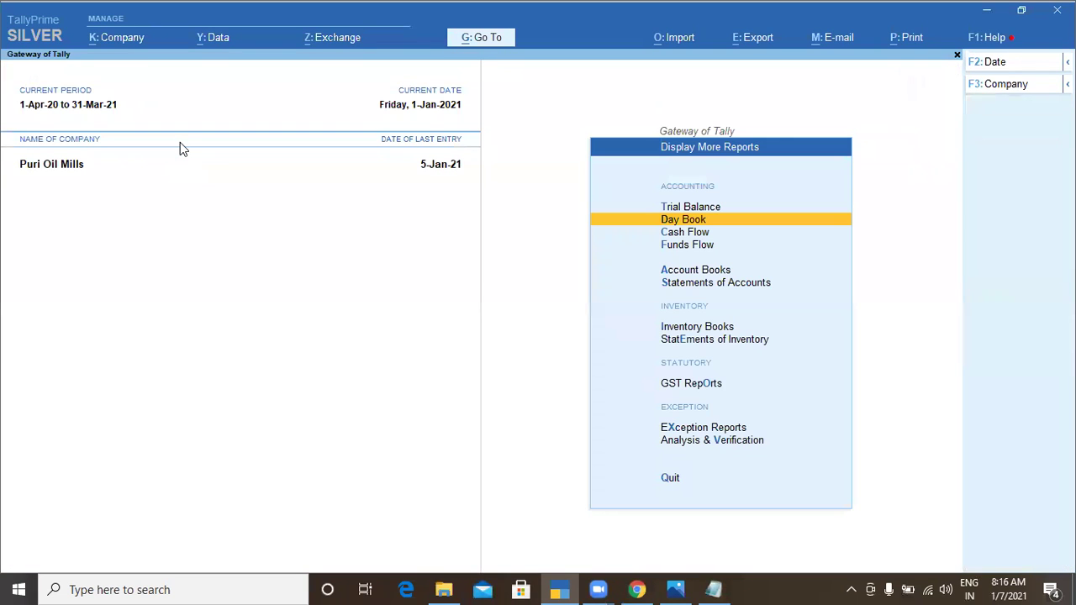
key("Escape")
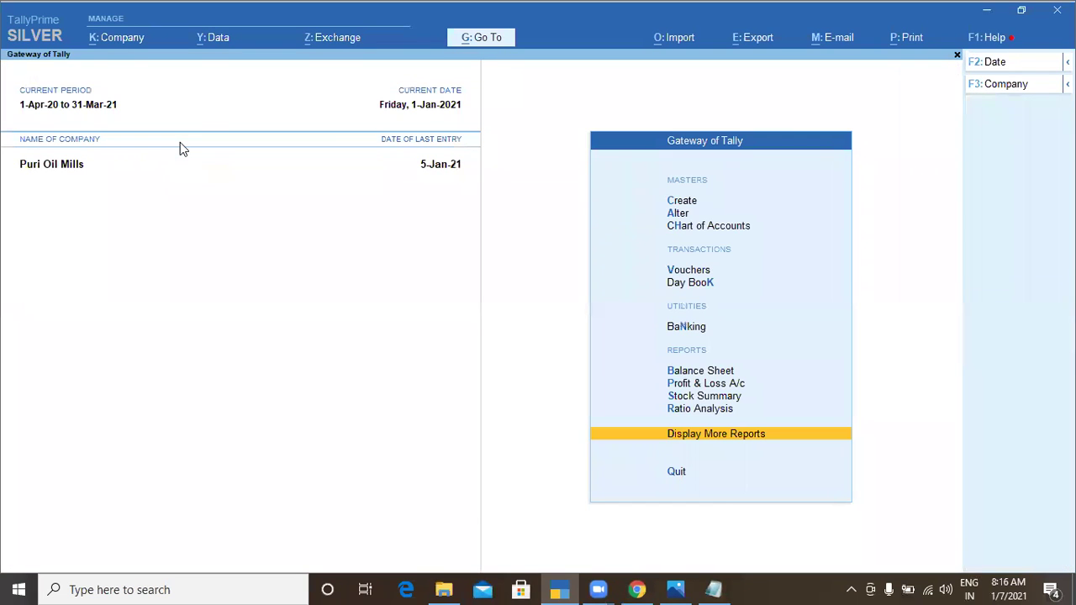
Open voucher entry and look up the Debit Note type in the list of voucher types.
key("v")
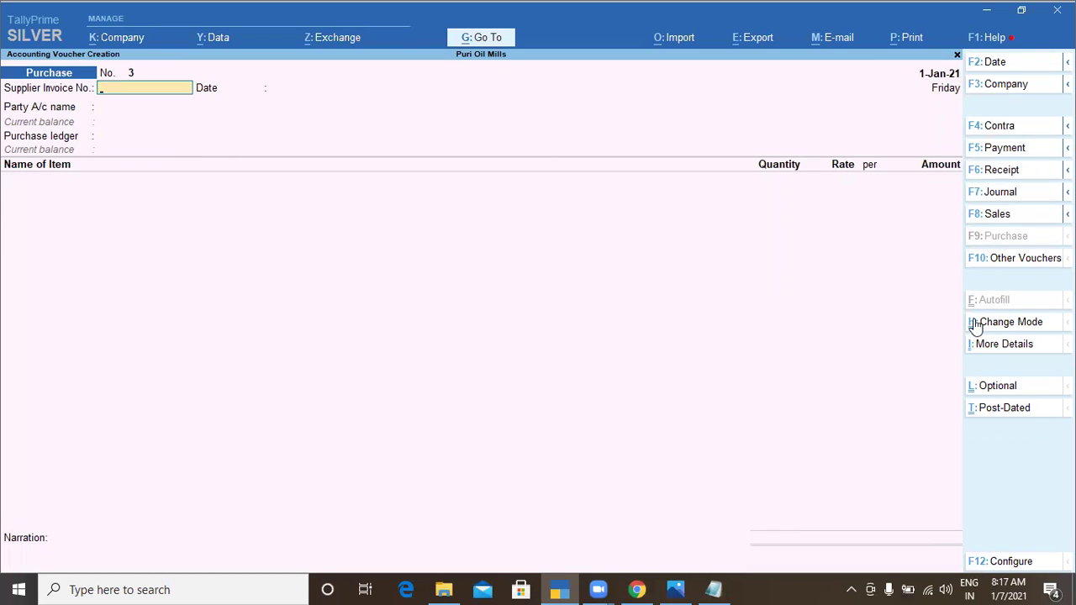
left_click(1003, 266)
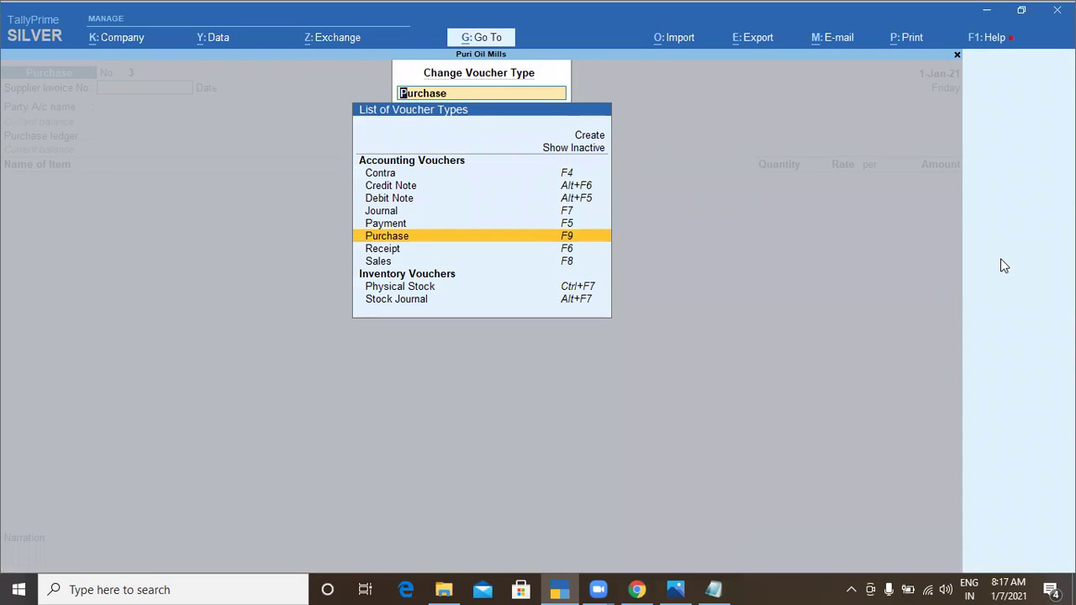
key("Up")
key("Up")
key("Up")
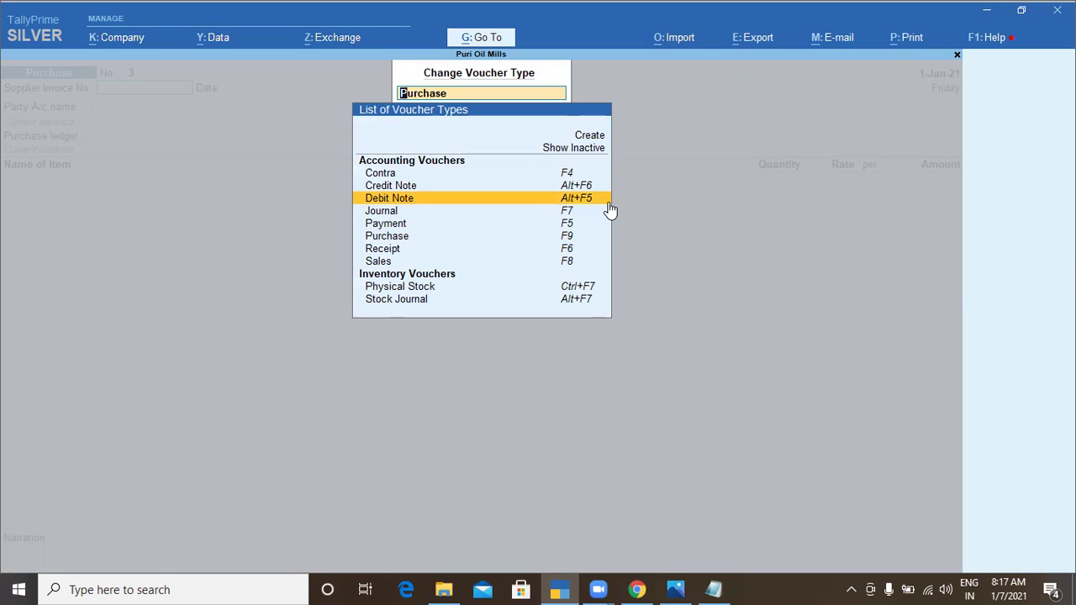
key("Escape")
key("Escape")
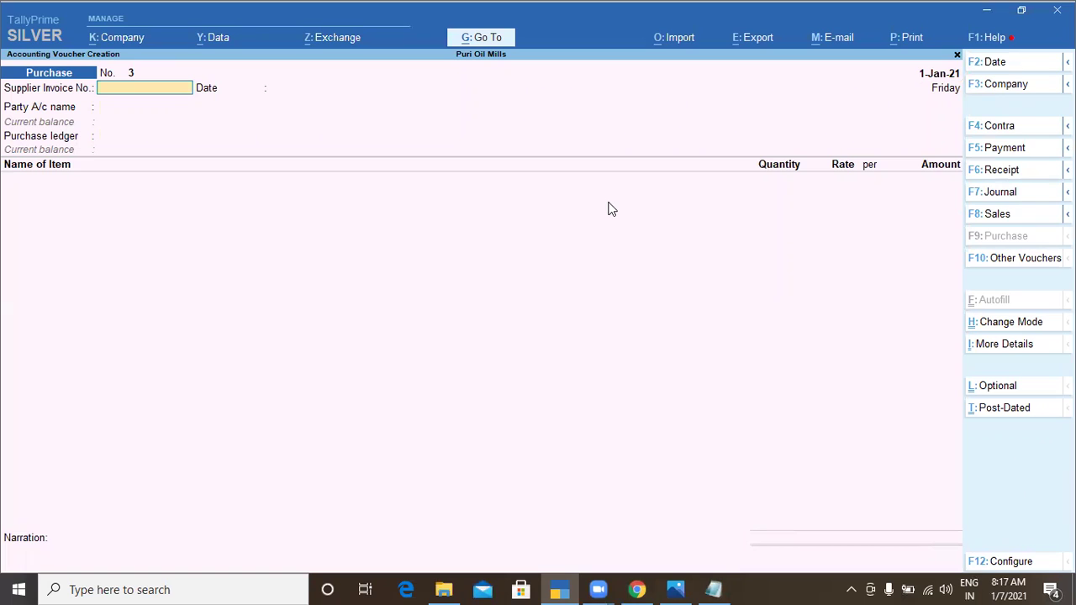
Start a debit note dated 5-Jan-21 with Fortune Oil Mill as the party account.
key("ctrl+F9")
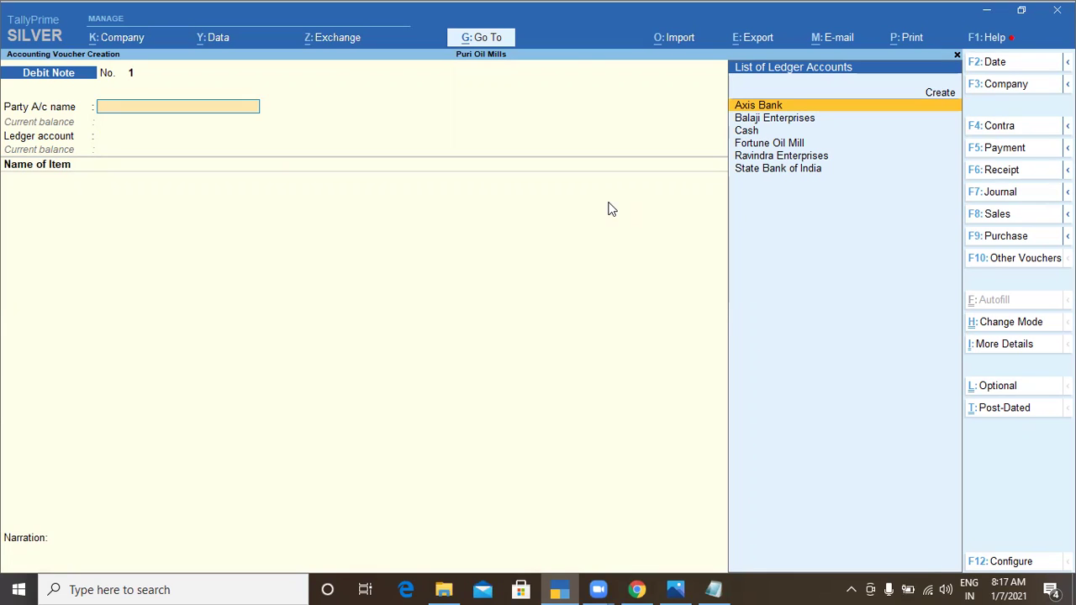
key("F2")
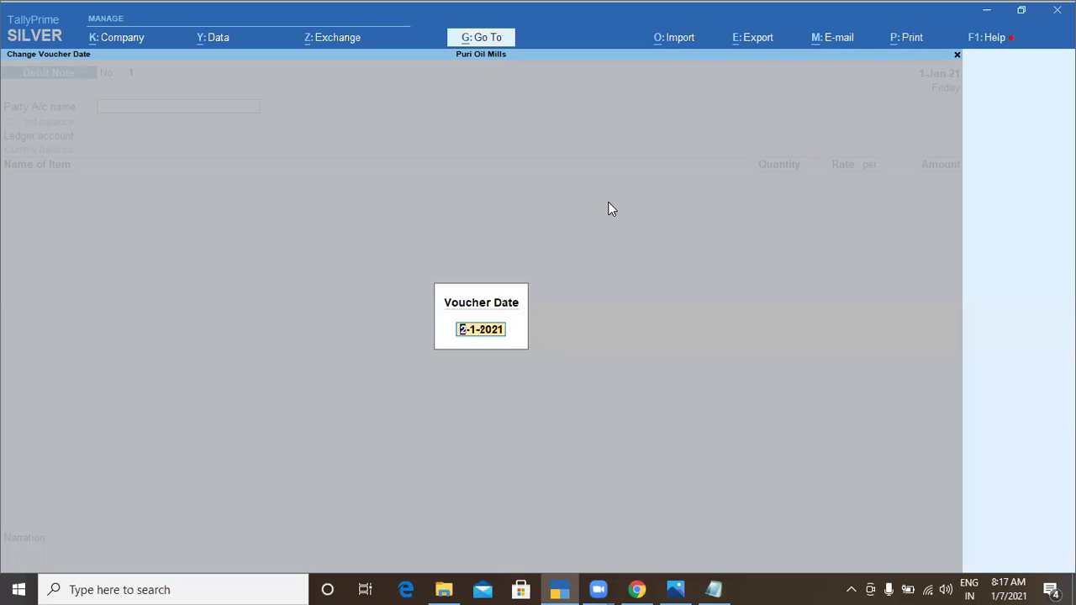
type("8-1")
key("Return")
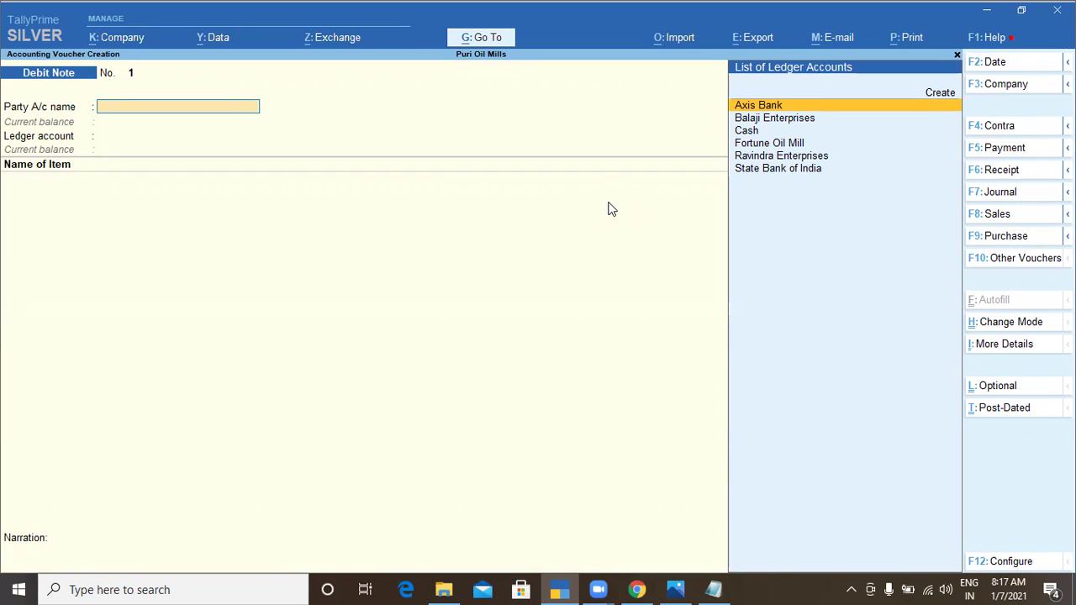
key("Down")
key("Down")
key("Down")
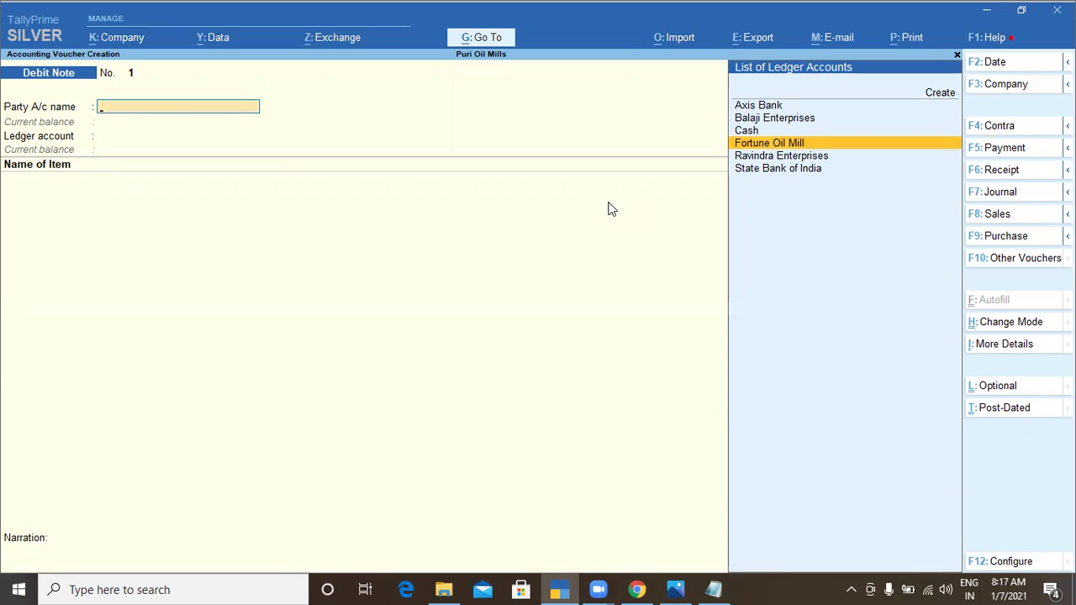
key("Return")
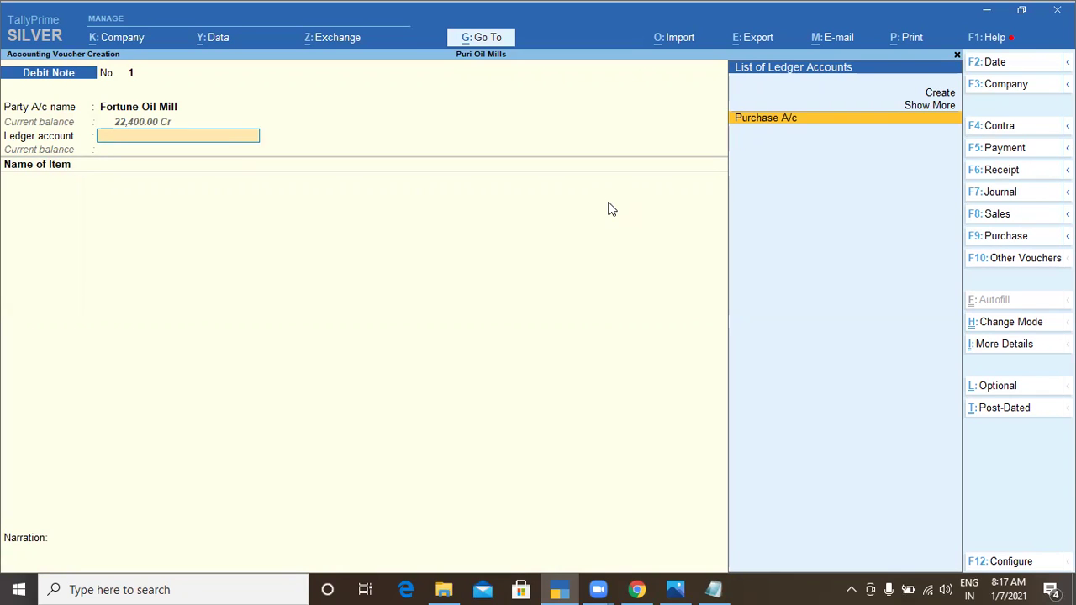
Create the ledger Purchase Return A/c under Purchase Accounts and use it as the debit note's ledger account.
key("alt+c")
type("Purchase")
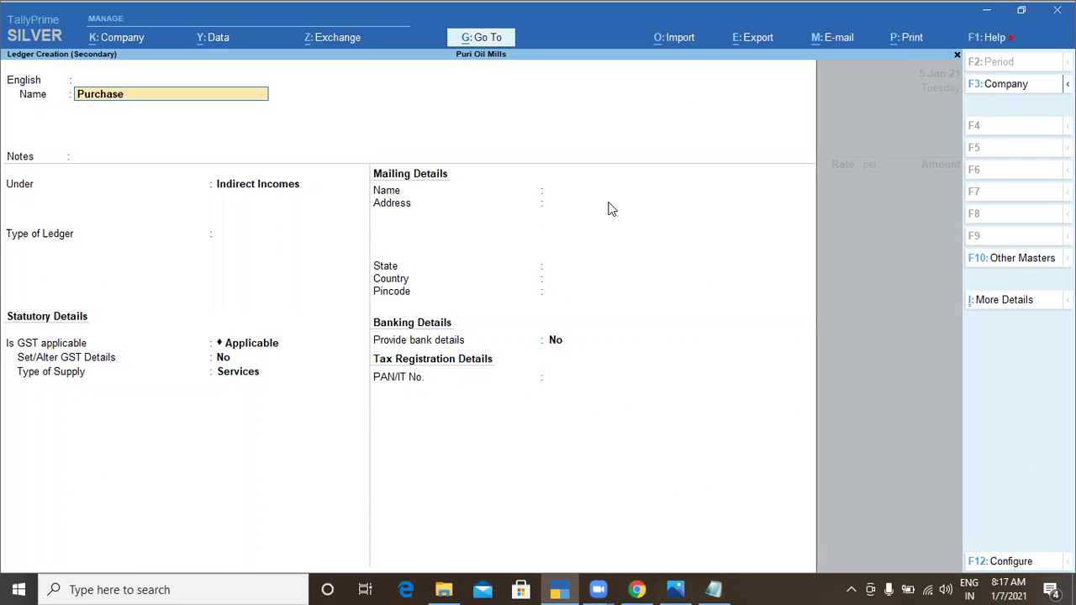
type(" Return A")
type("/c")
key("Return")
key("Return")
key("Return")
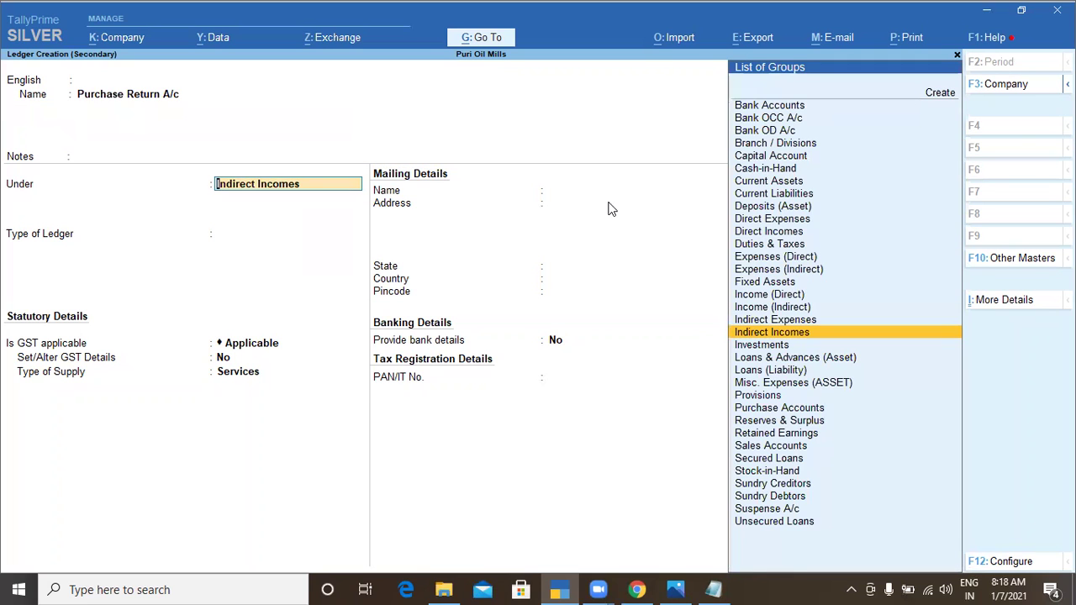
type("Purchase Accounts")
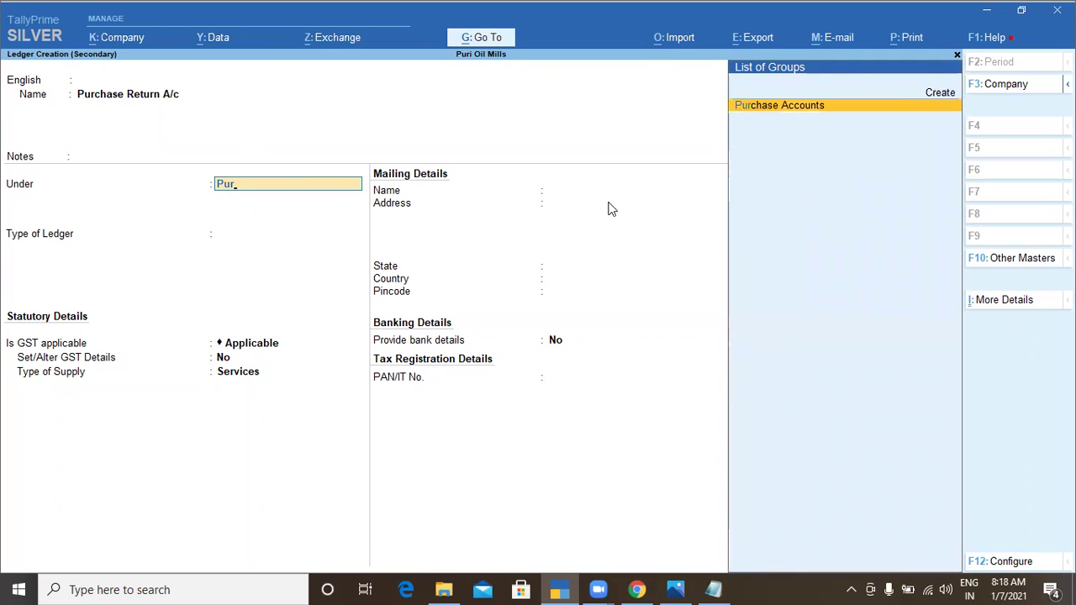
key("Return")
key("Return")
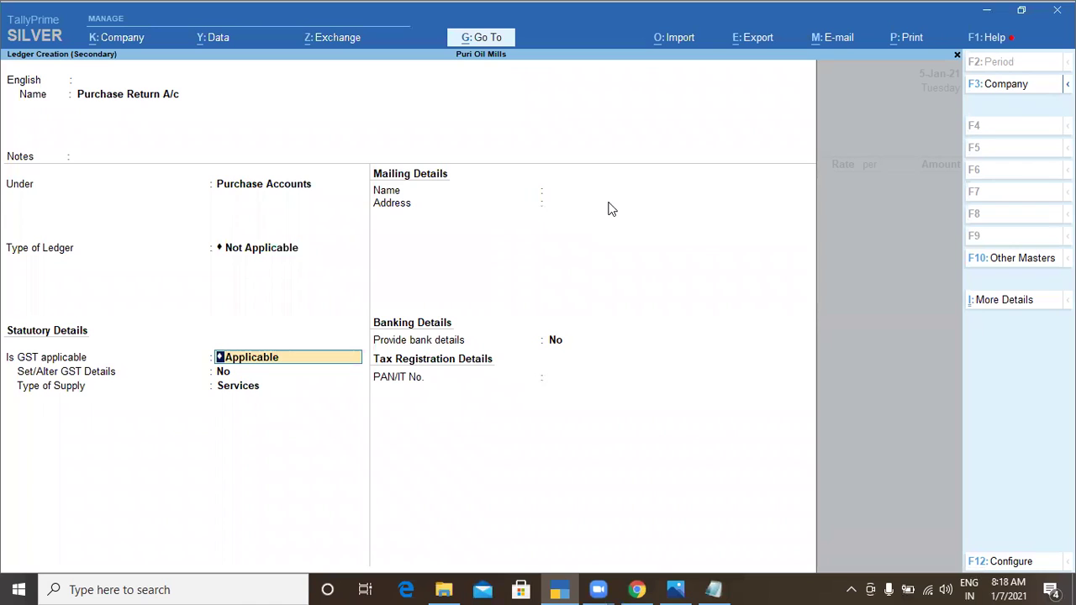
key("ctrl")
key("ctrl+a")
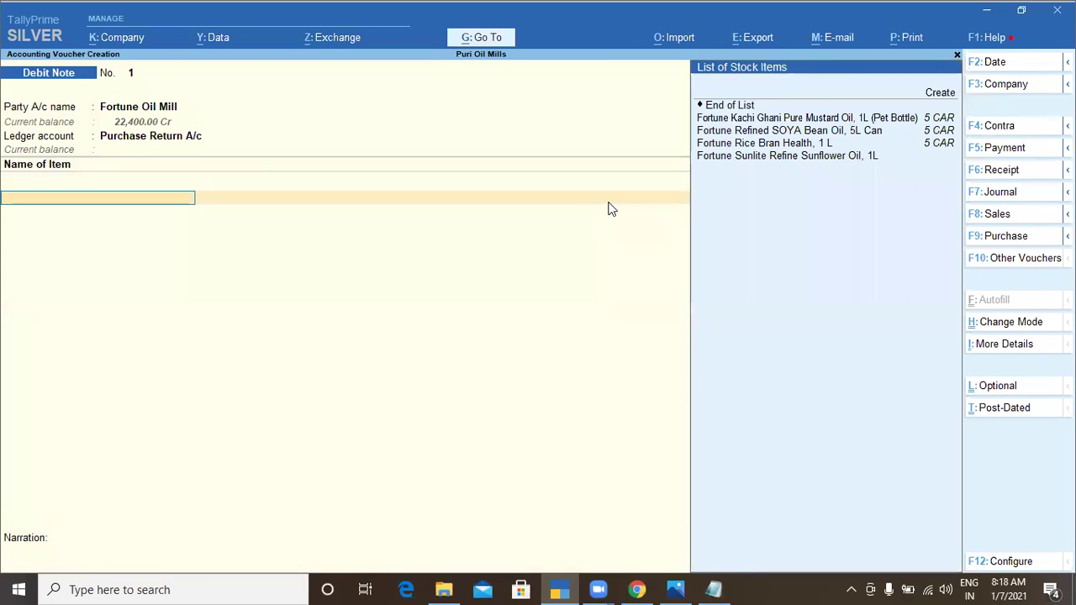
Add Fortune Rice Bran Health, 1 L to the debit note with quantity 2 CAR at a rate of 1,000.00.
key("Down")
key("Down")
key("Down")
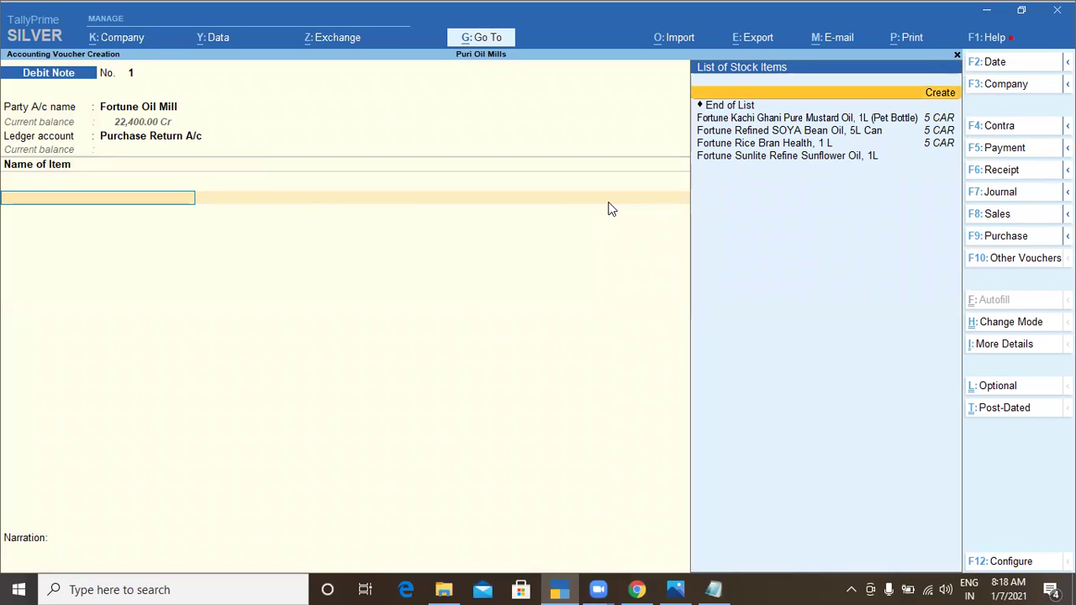
key("Down")
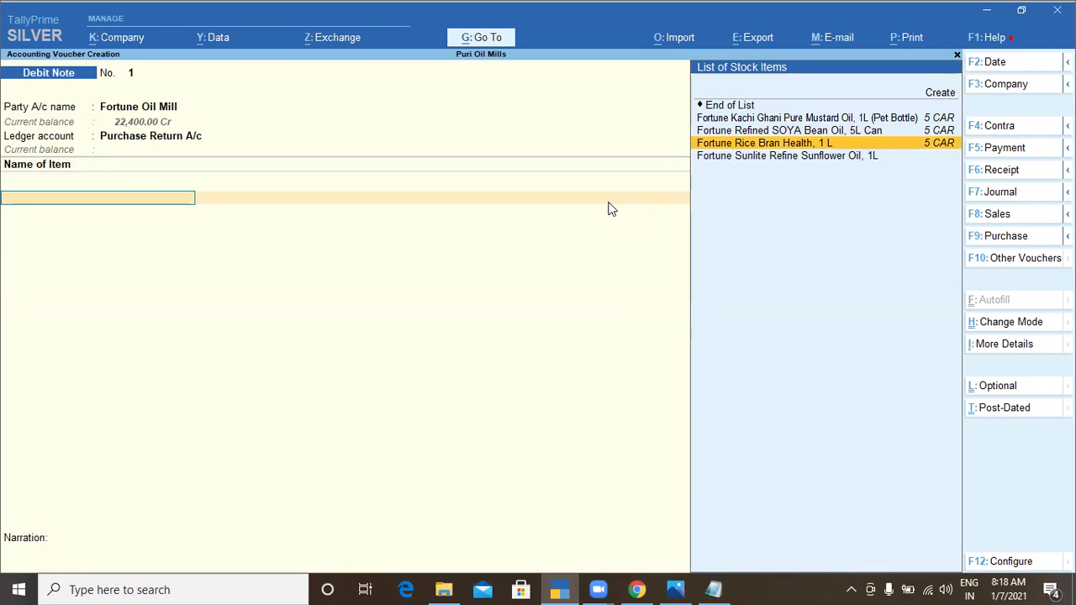
key("Return")
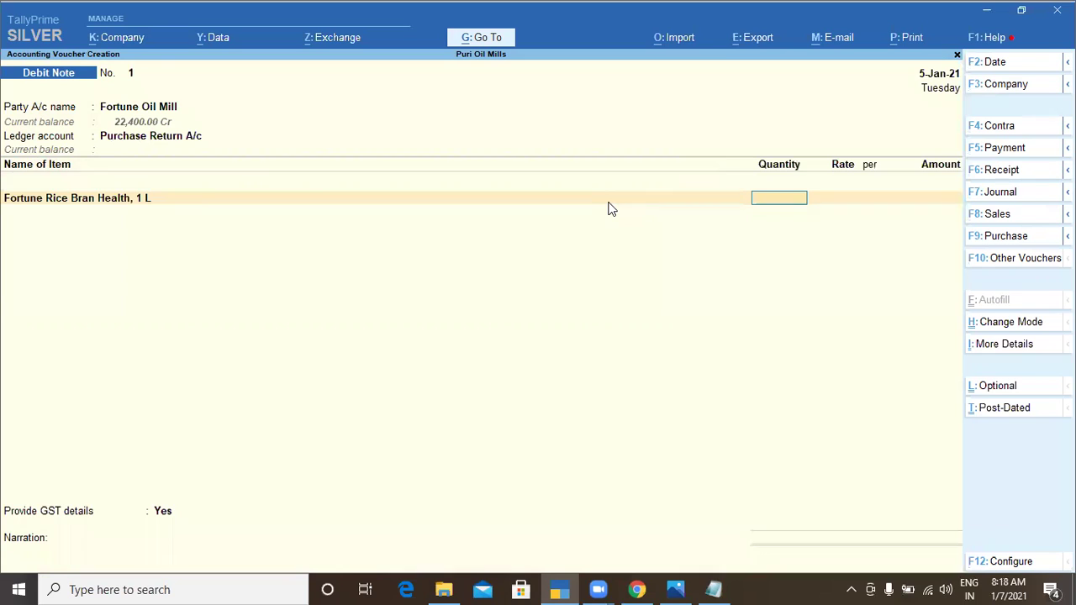
type("2")
key("Return")
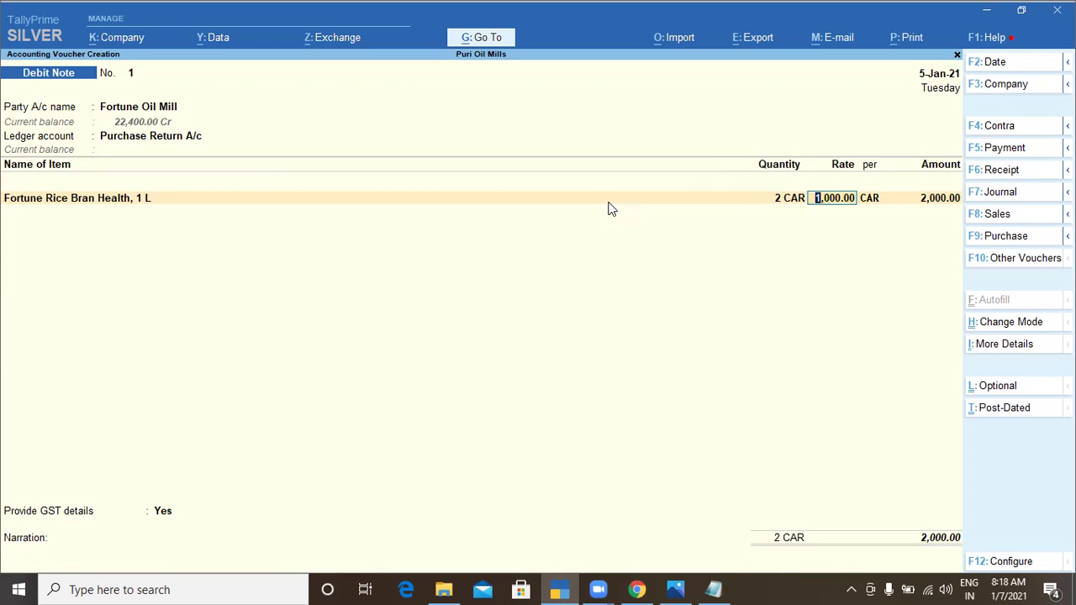
key("Return")
key("Return")
key("Return")
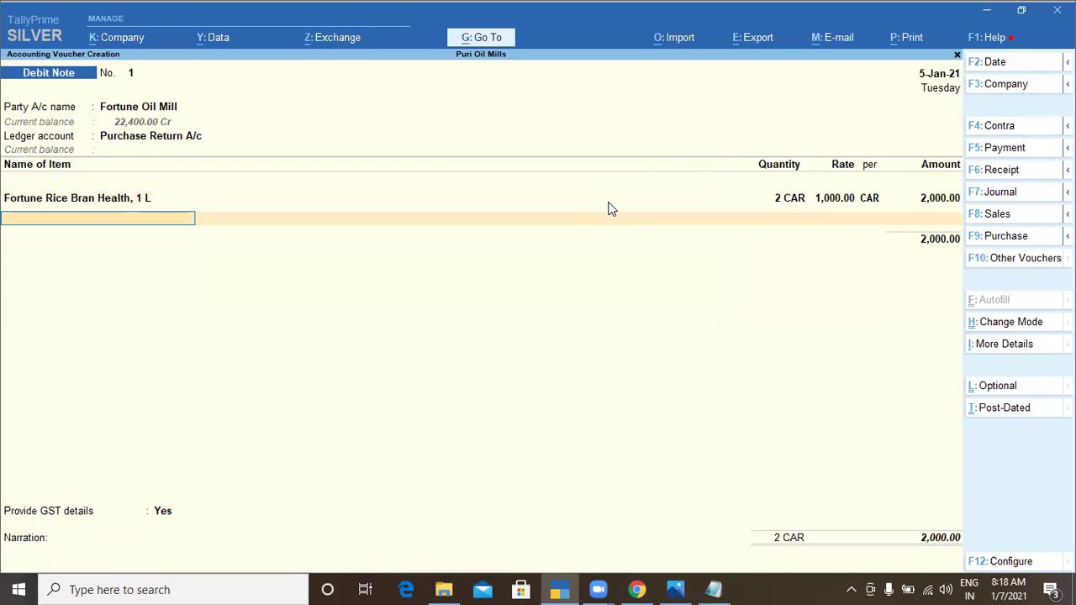
Add the IGST ledger below the returned item with its calculated tax amount.
key("Return")
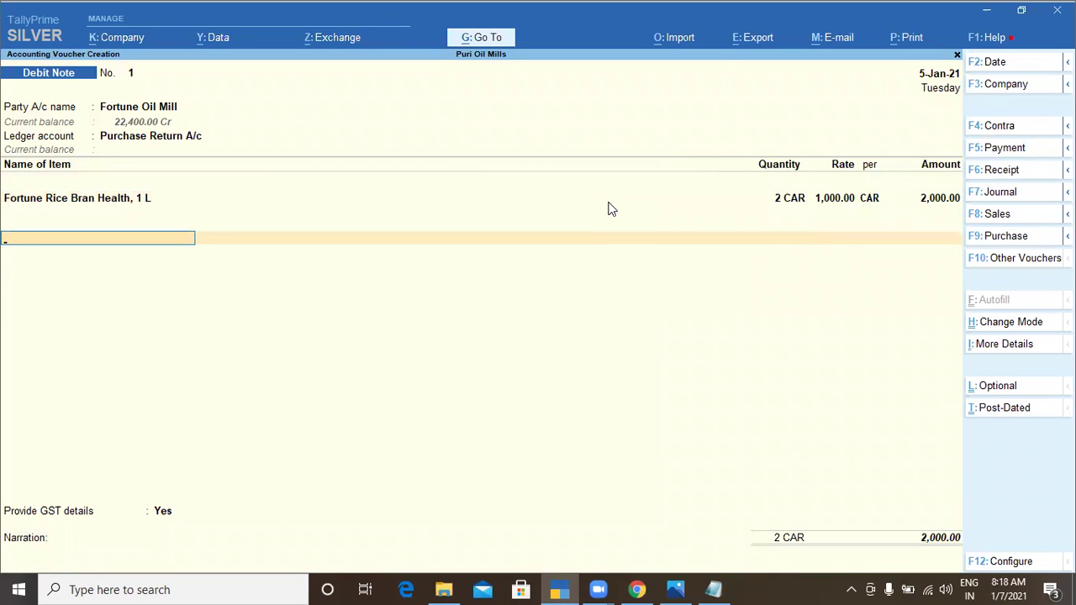
type("igst")
key("Return")
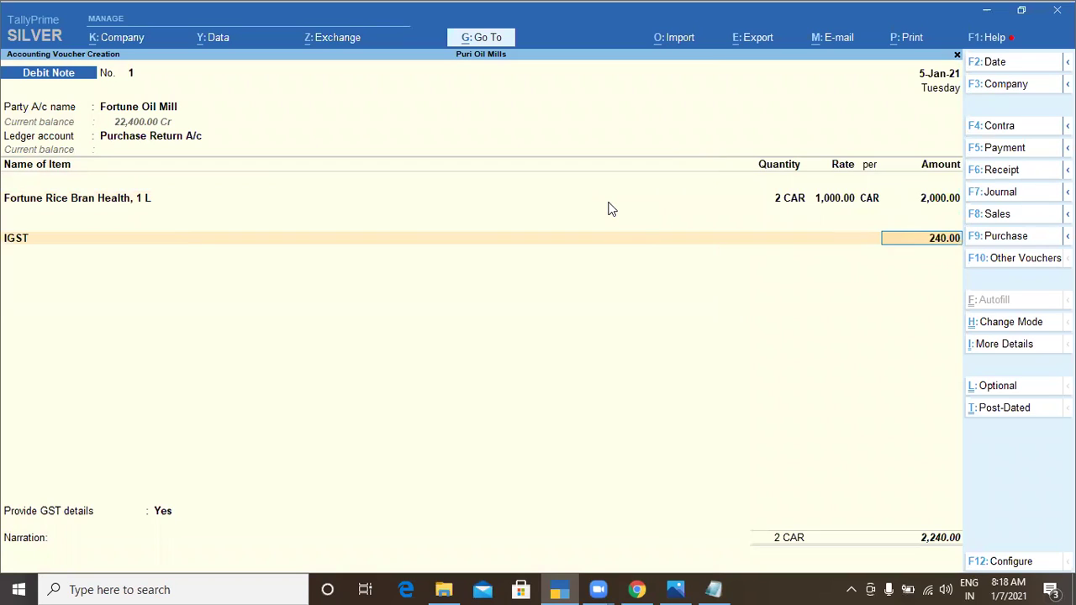
key("Return")
key("Return")
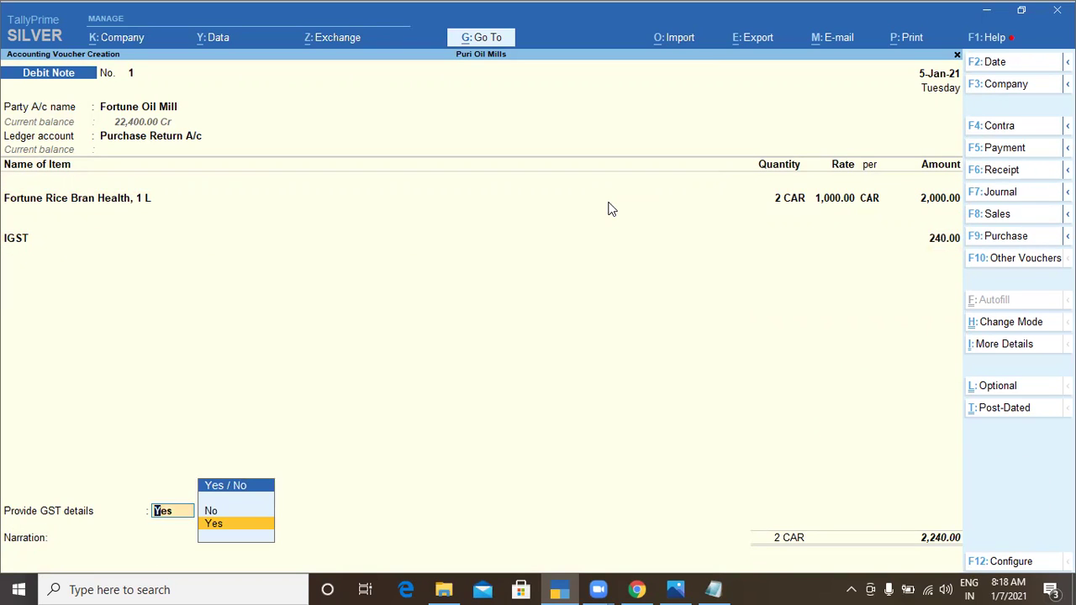
Provide GST details with the reason 01-Sales Return, leave the supplier's note number and date blank, and save the debit note.
key("Return")
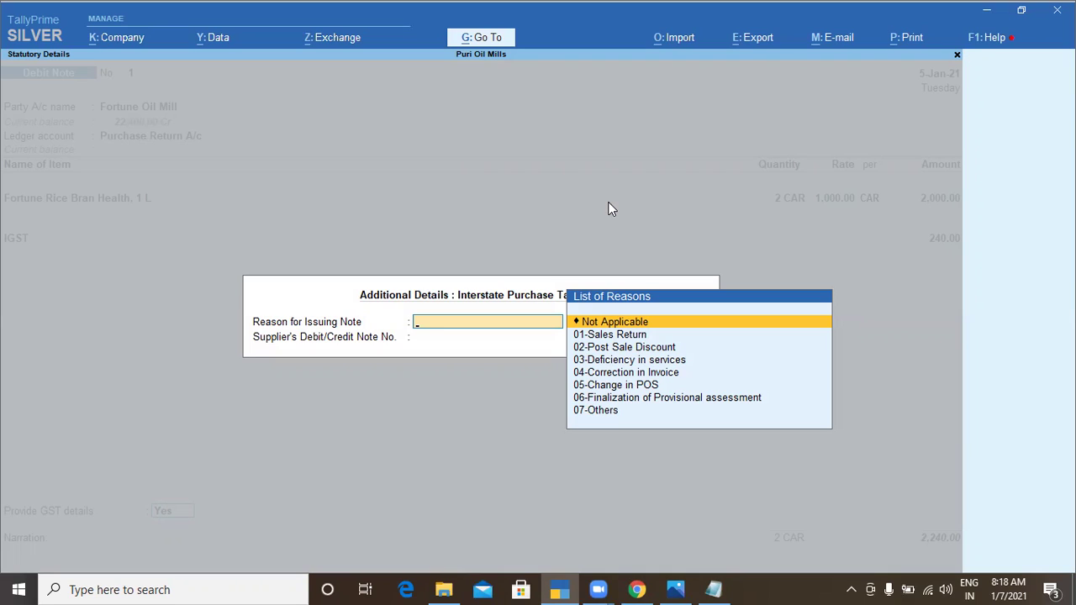
key("Down")
key("Return")
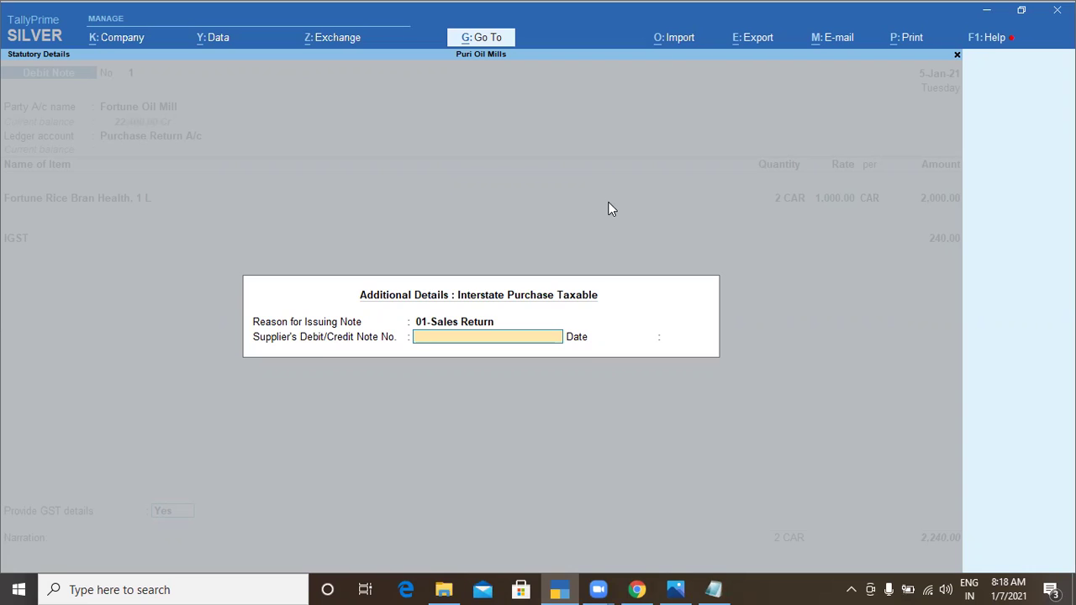
key("Return")
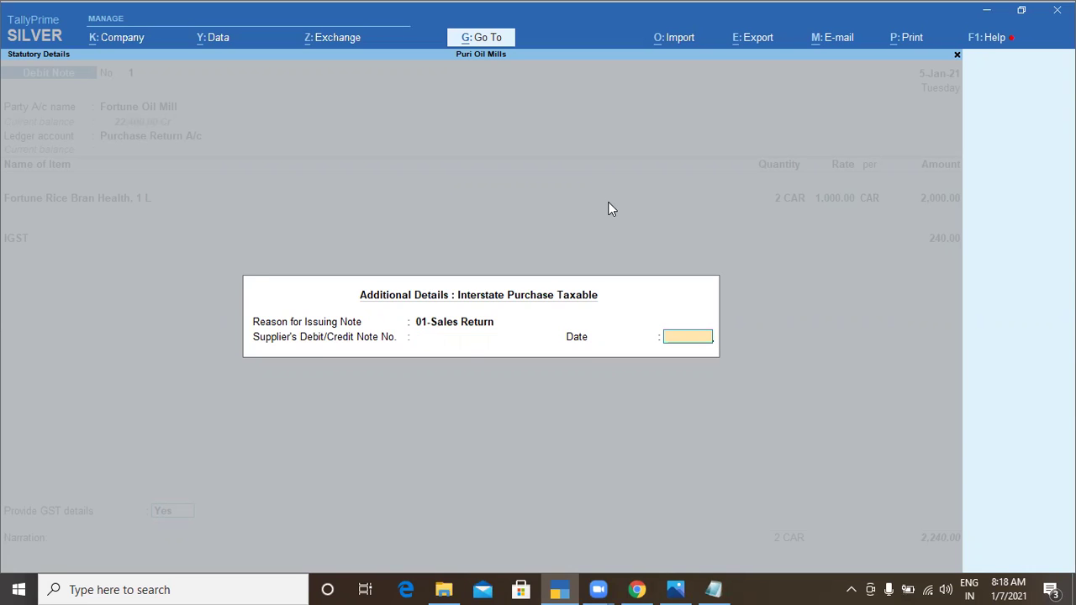
key("Return")
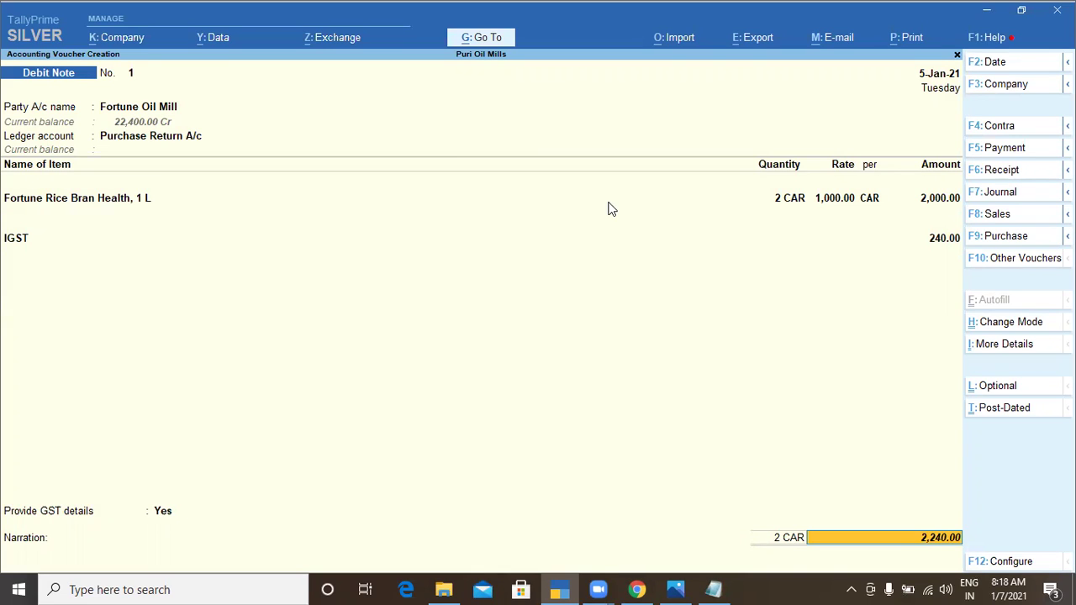
key("Return")
key("Return")
key("Return")
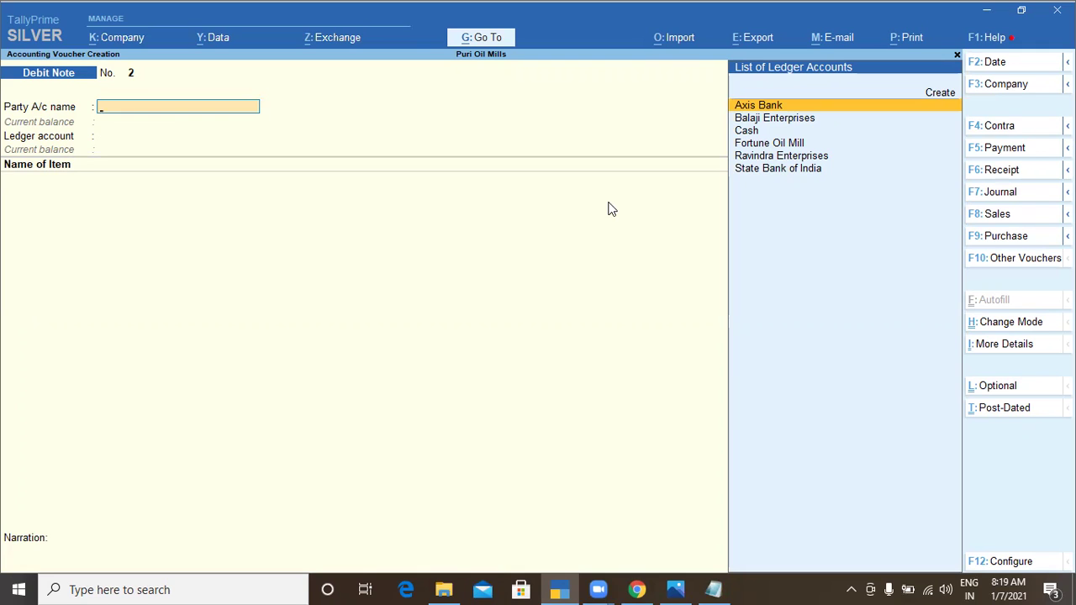
Leave voucher entry and check the item-level closing stock of the Fortune Oil group in the Stock Summary.
key("Escape")
key("Return")
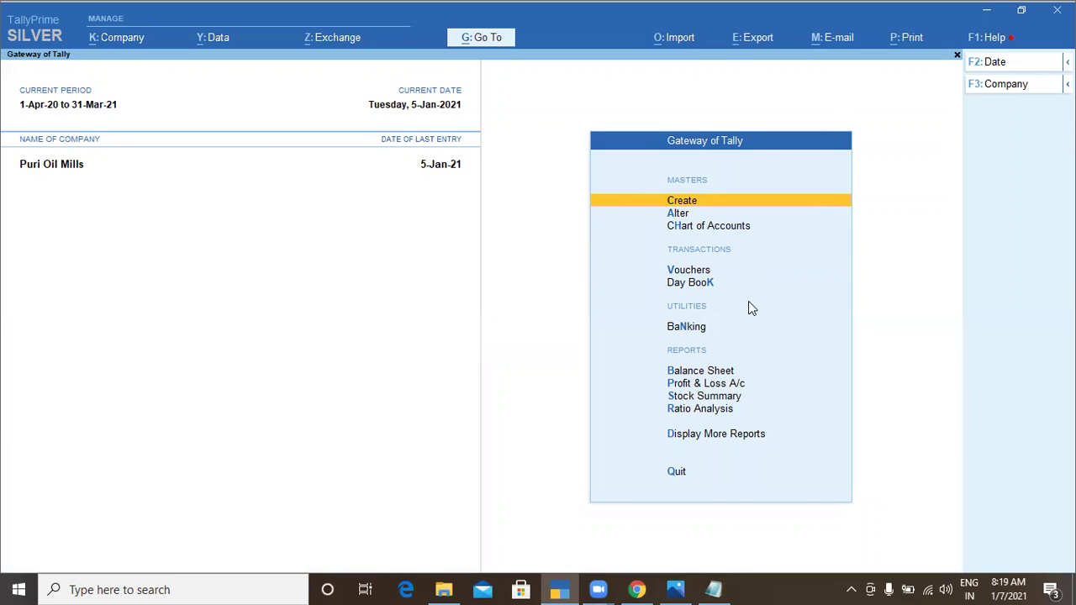
left_click(688, 402)
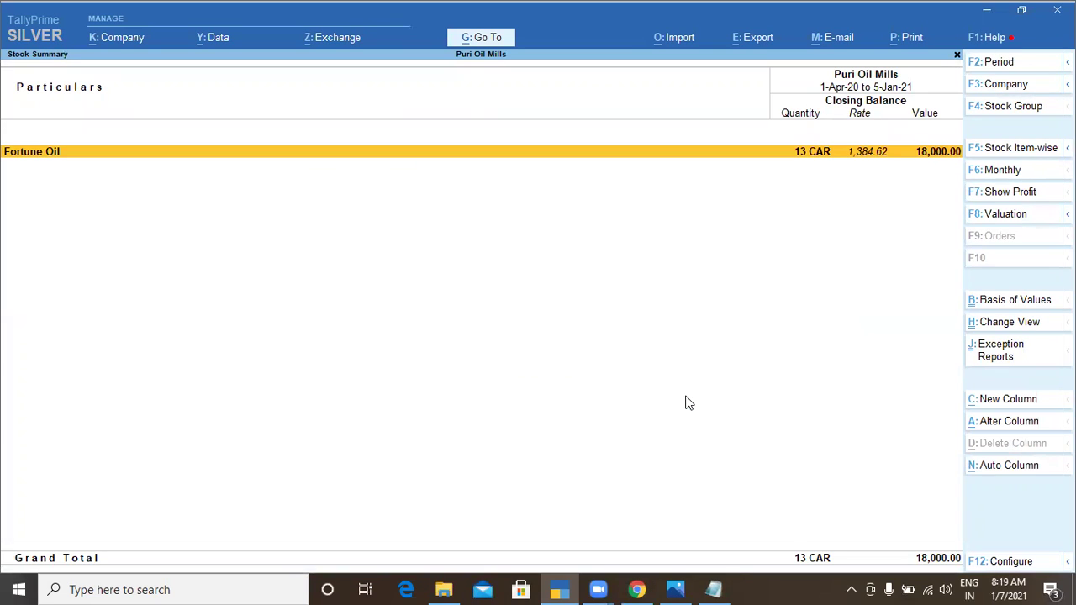
left_click(25, 165)
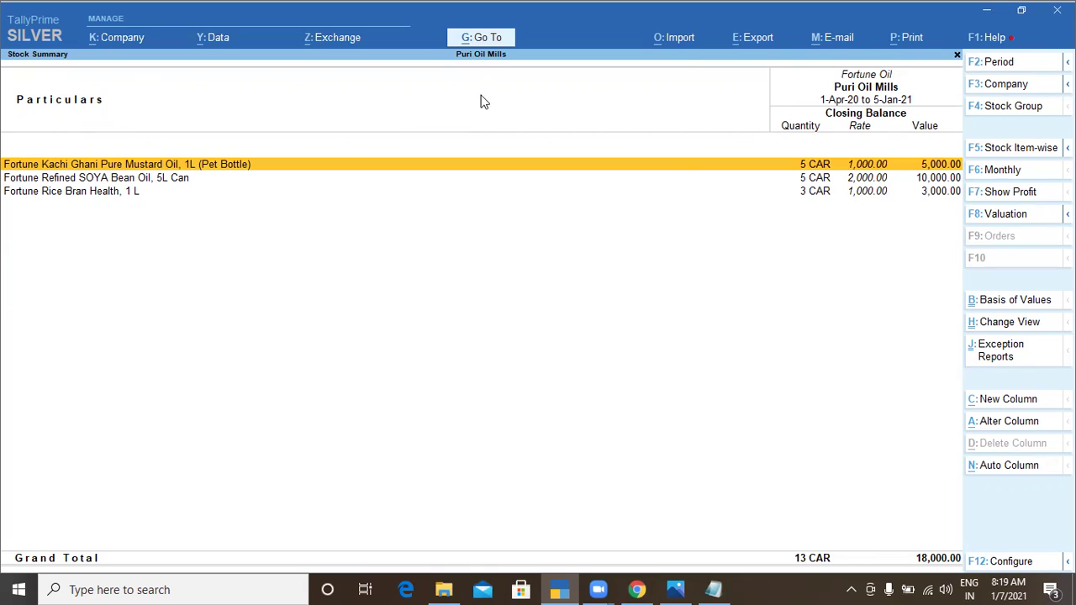
Configure the Stock Summary to show the opening balance, goods inwards and goods outwards alongside the closing balance.
left_click(1008, 565)
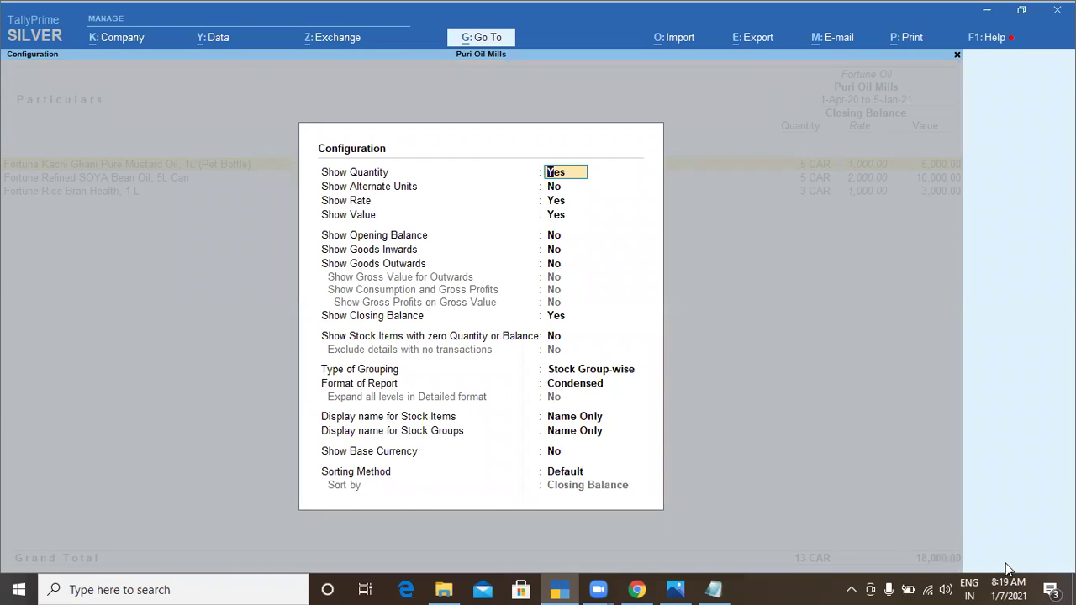
key("Return")
key("Return")
key("Return")
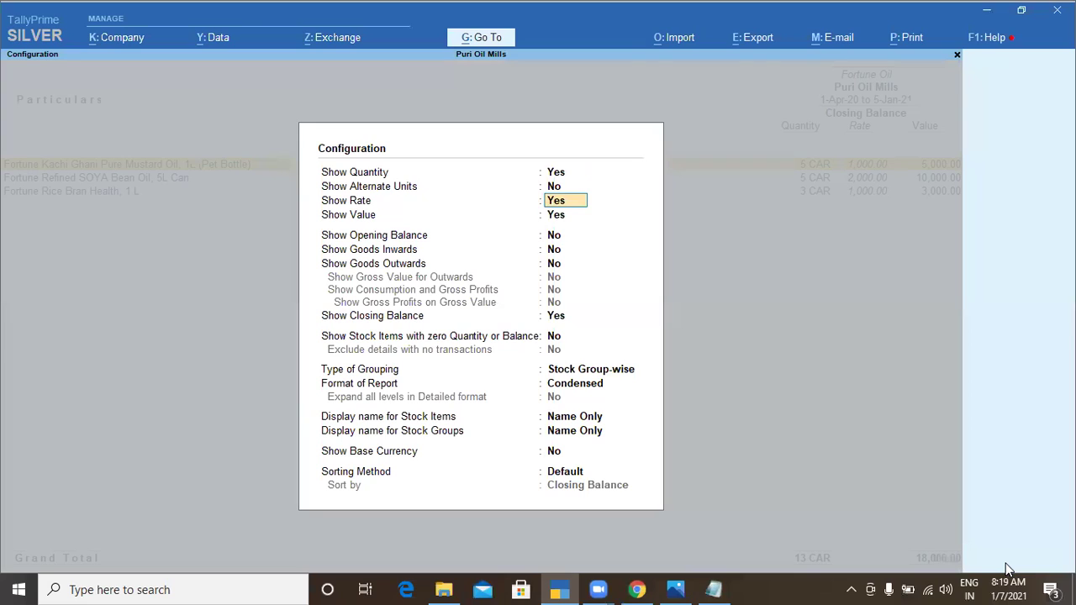
key("Return")
type("y")
key("Return")
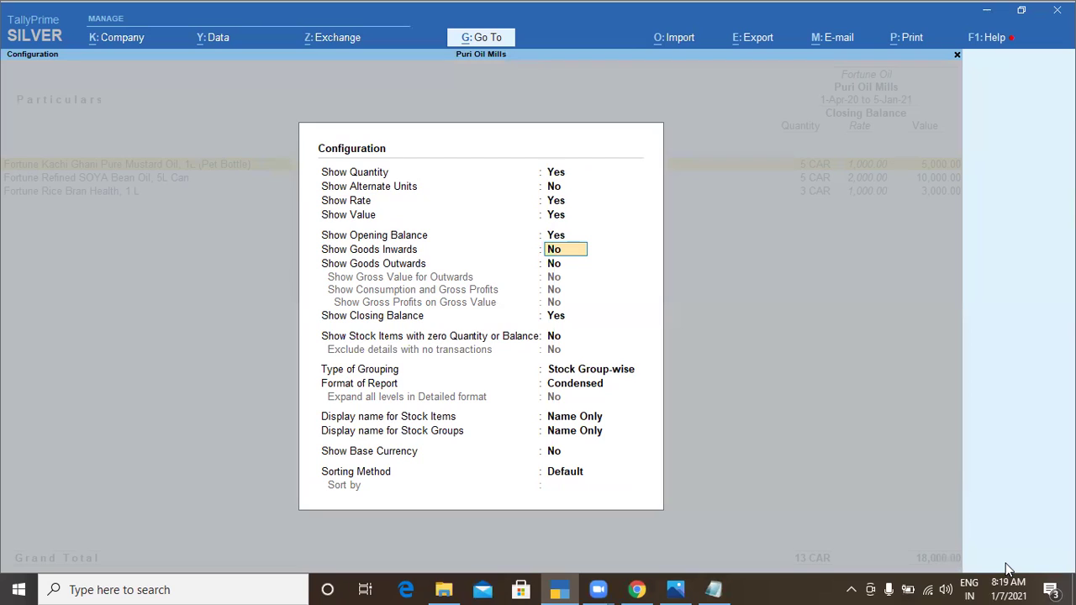
type("y")
key("Return")
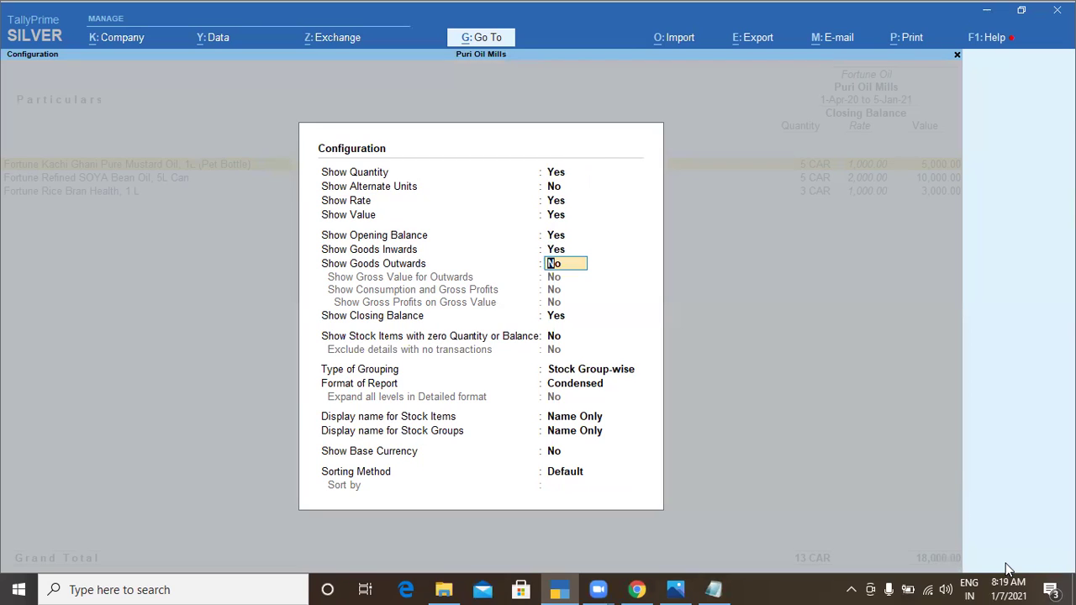
type("y")
key("Return")
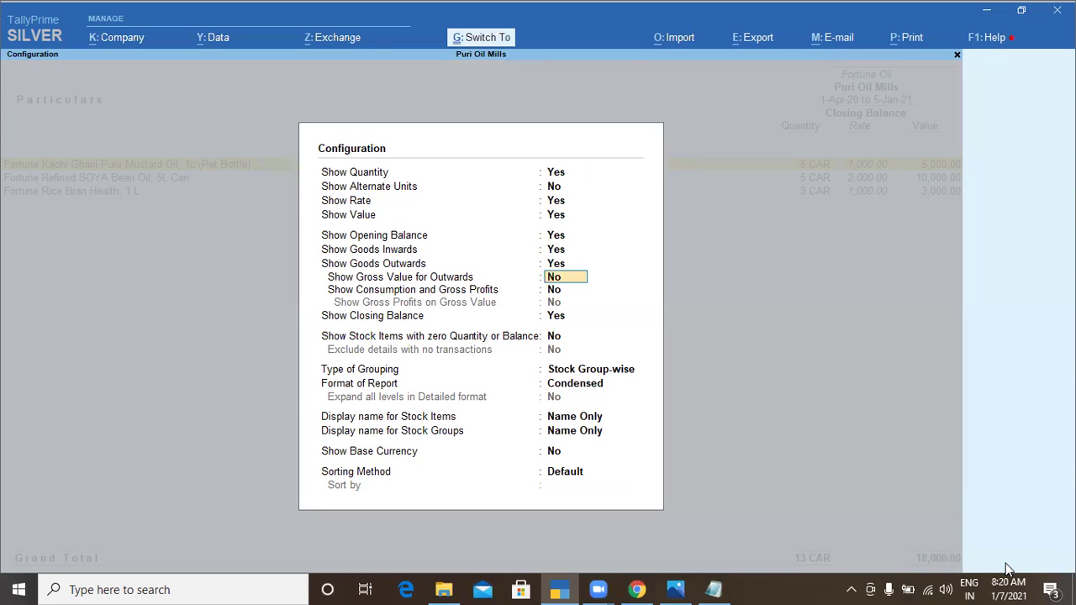
key("ctrl+a")
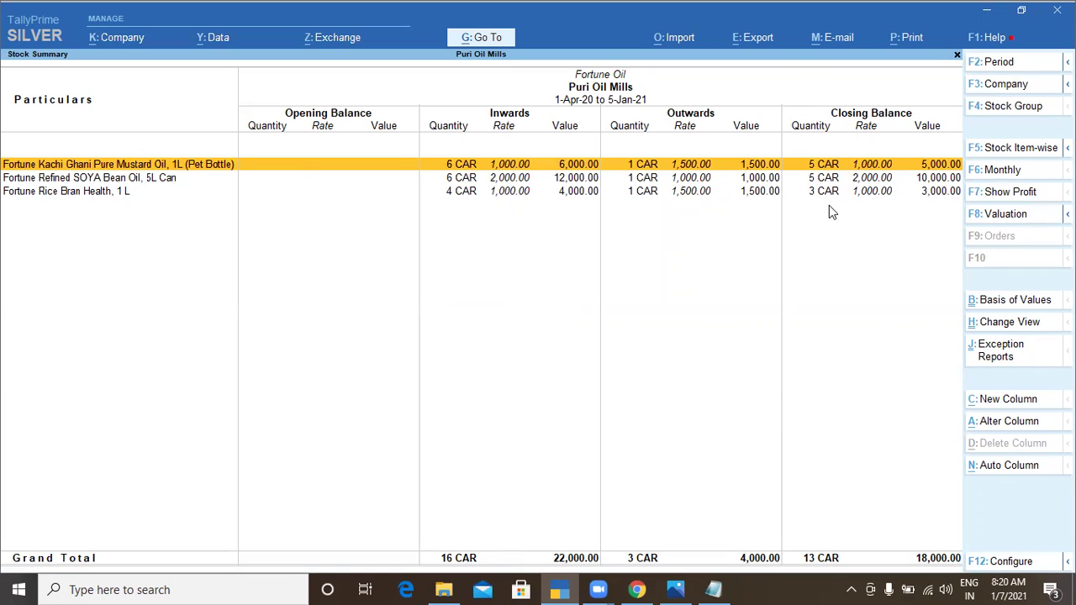
Drill down from Fortune Rice Bran Health, 1 L through its monthly summary to the January stock item vouchers.
key("alt")
key("Down")
key("Down")
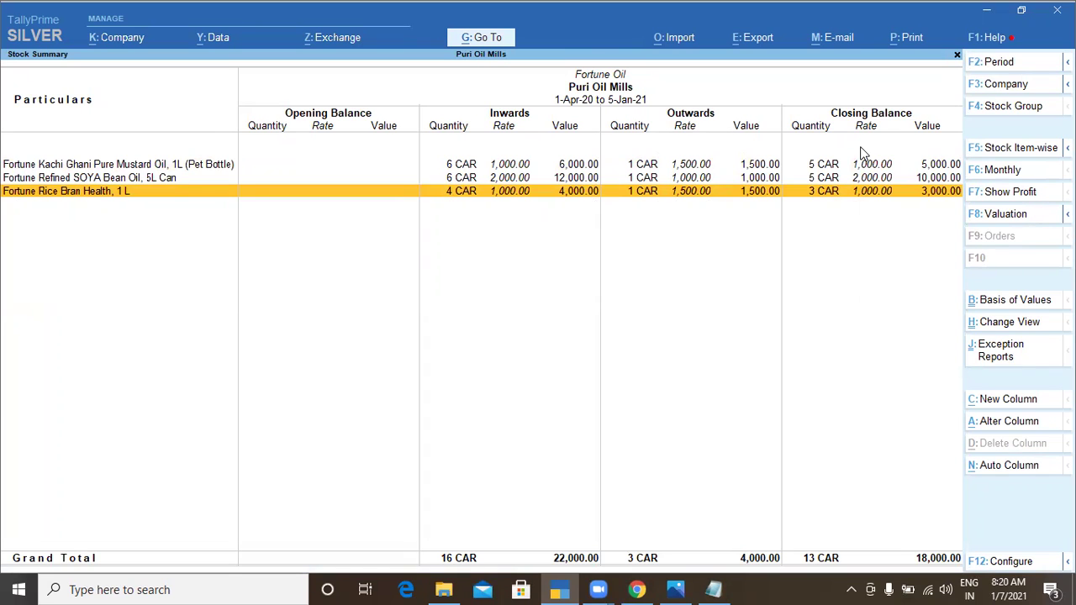
key("Return")
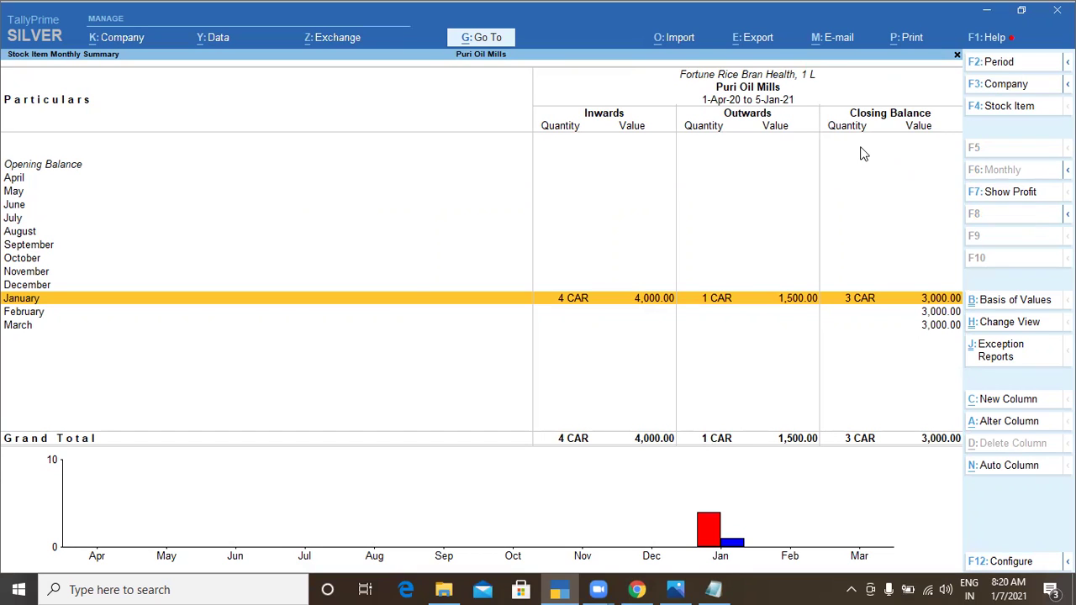
key("Return")
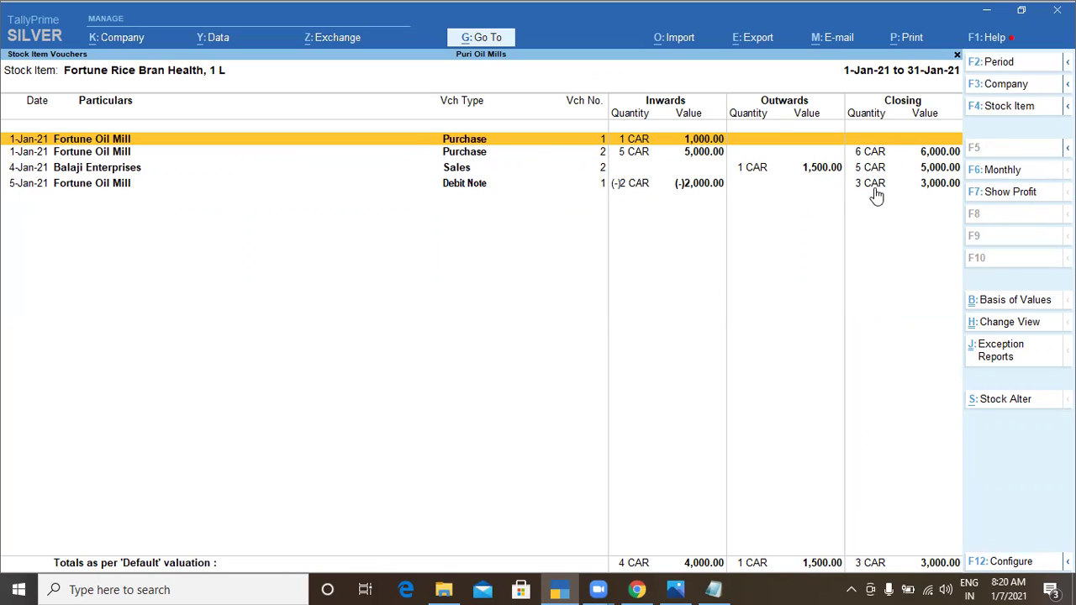
Open the 5-Jan-21 debit note for Fortune Oil Mill and review its full print preview down to the tax breakdown.
left_click(510, 186)
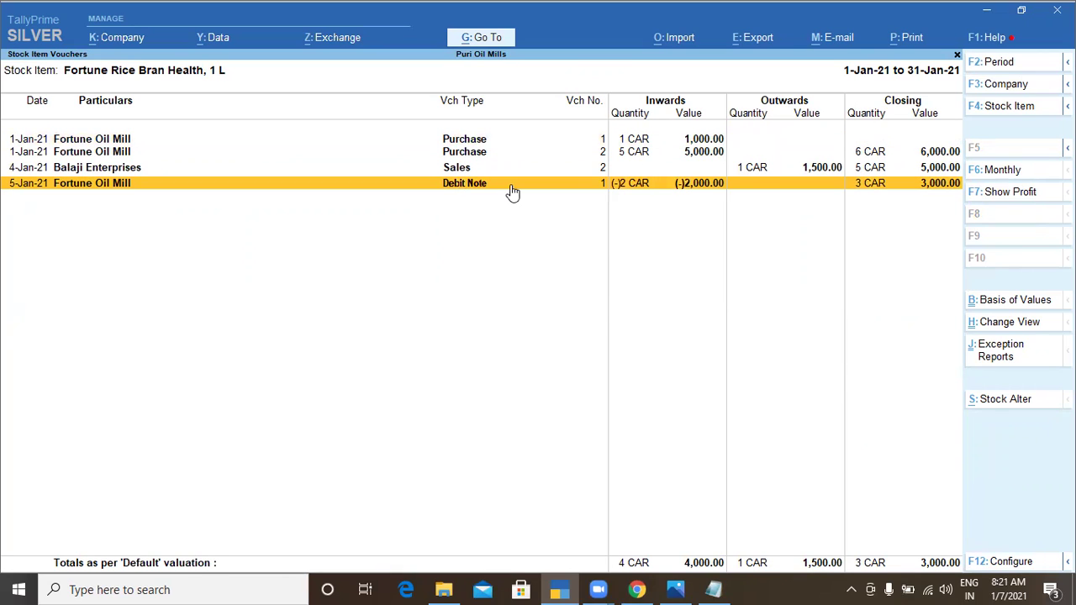
left_click(512, 192)
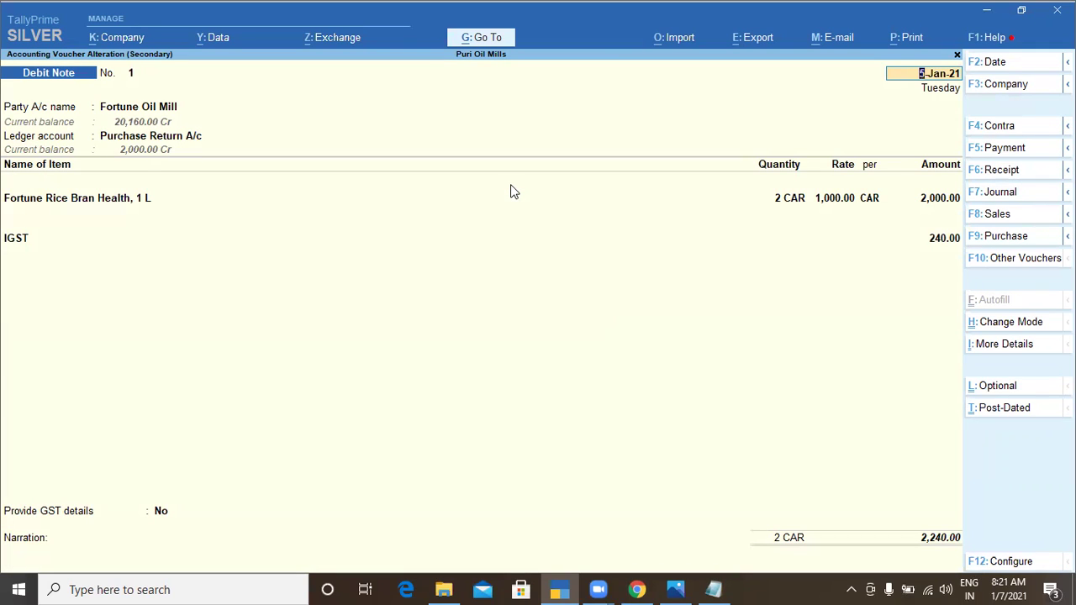
key("ctrl")
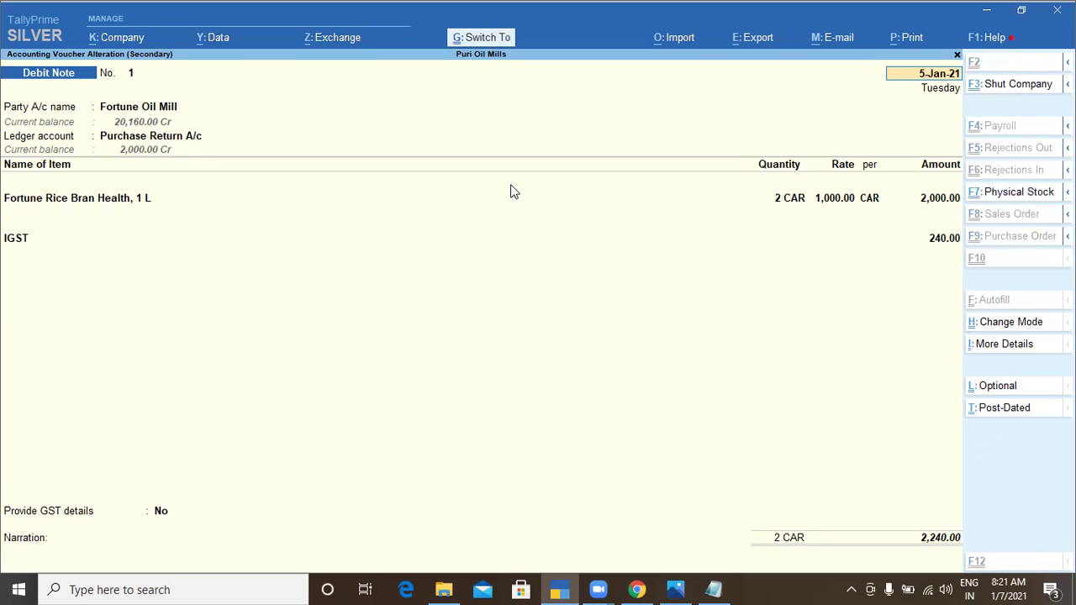
key("ctrl+p")
key("Left")
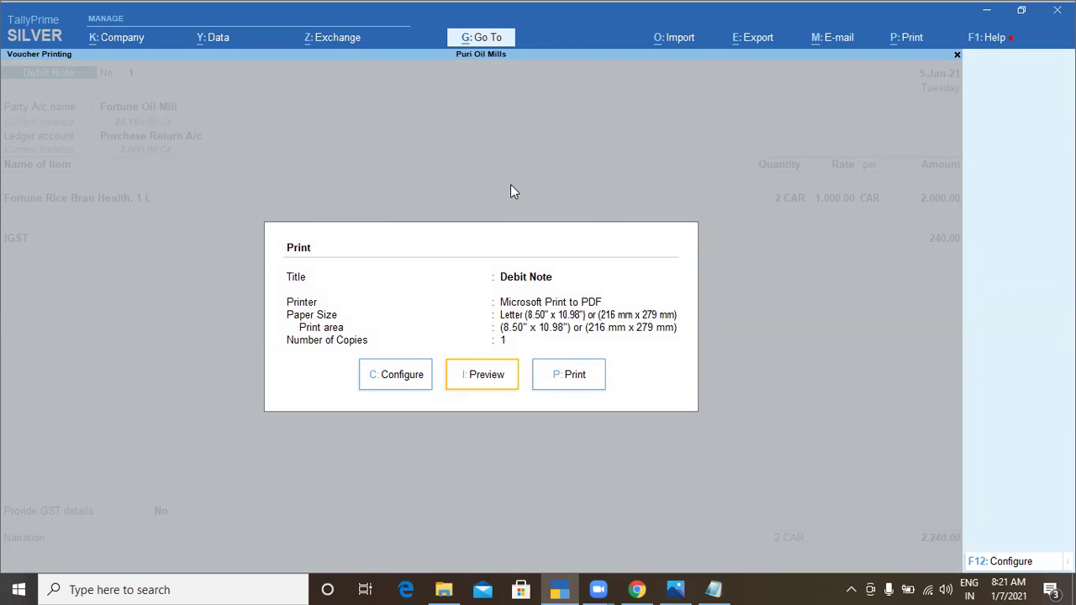
key("Return")
key("alt+z")
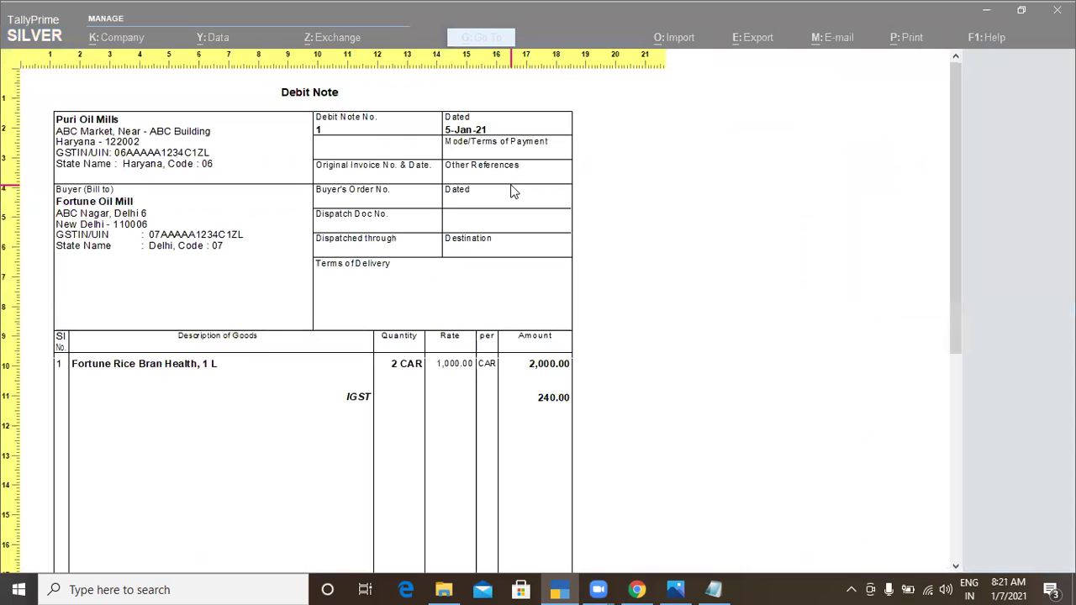
scroll(514, 191, "down", 3)
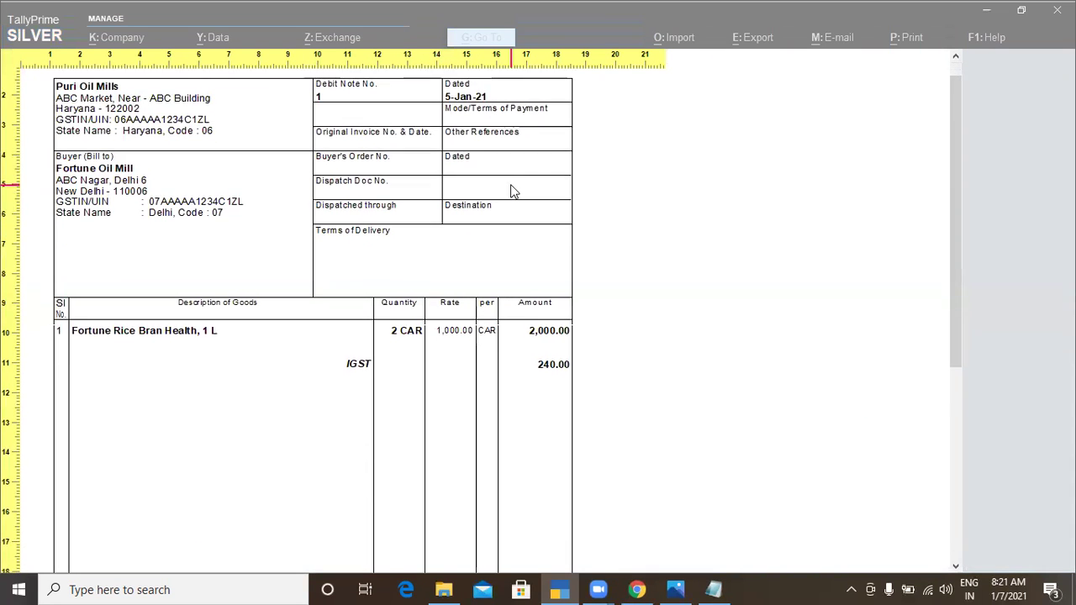
scroll(514, 192, "down", 6)
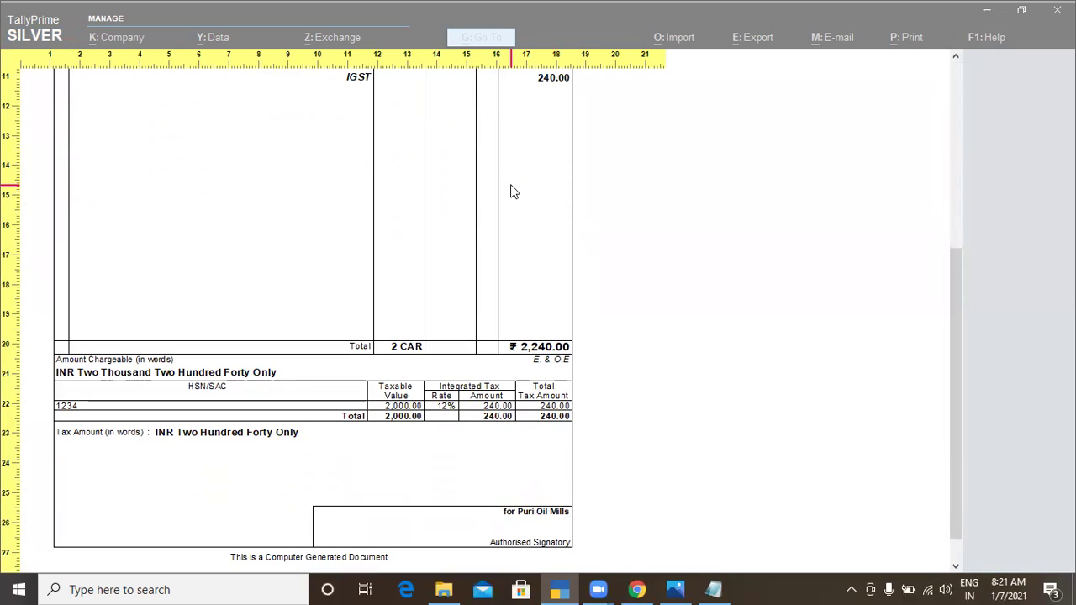
Close the print preview and leave the debit note without changes, returning to the item's voucher list.
key("Escape")
key("Escape")
key("Escape")
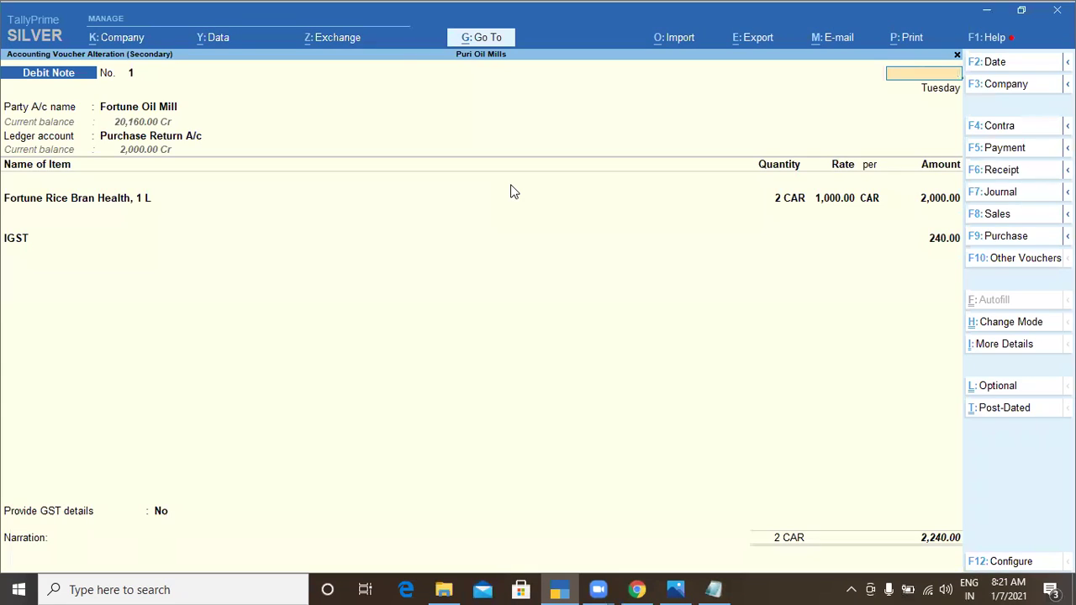
key("Escape")
key("Return")
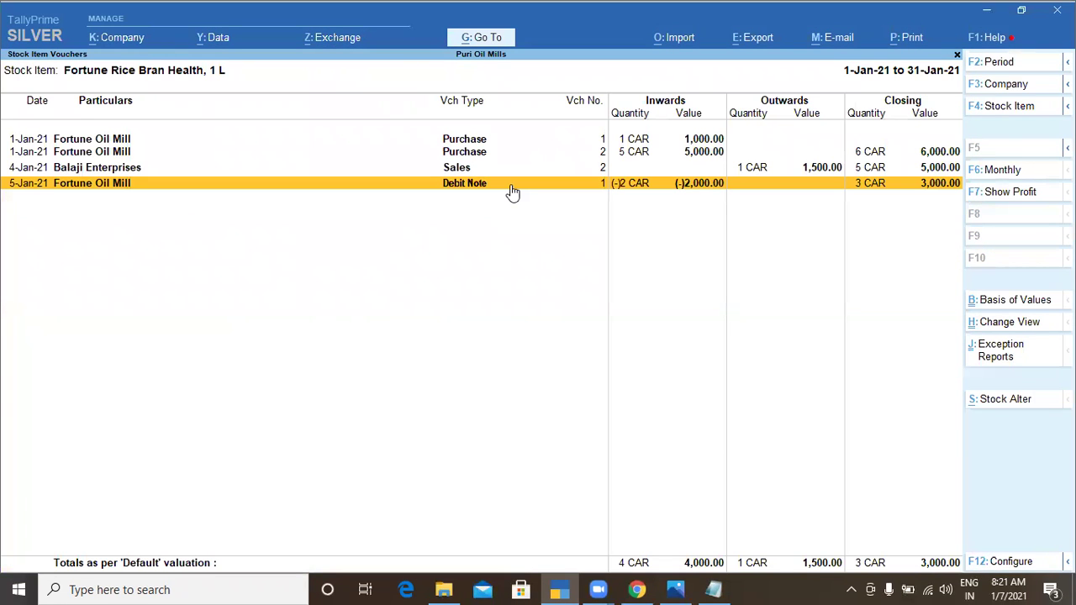